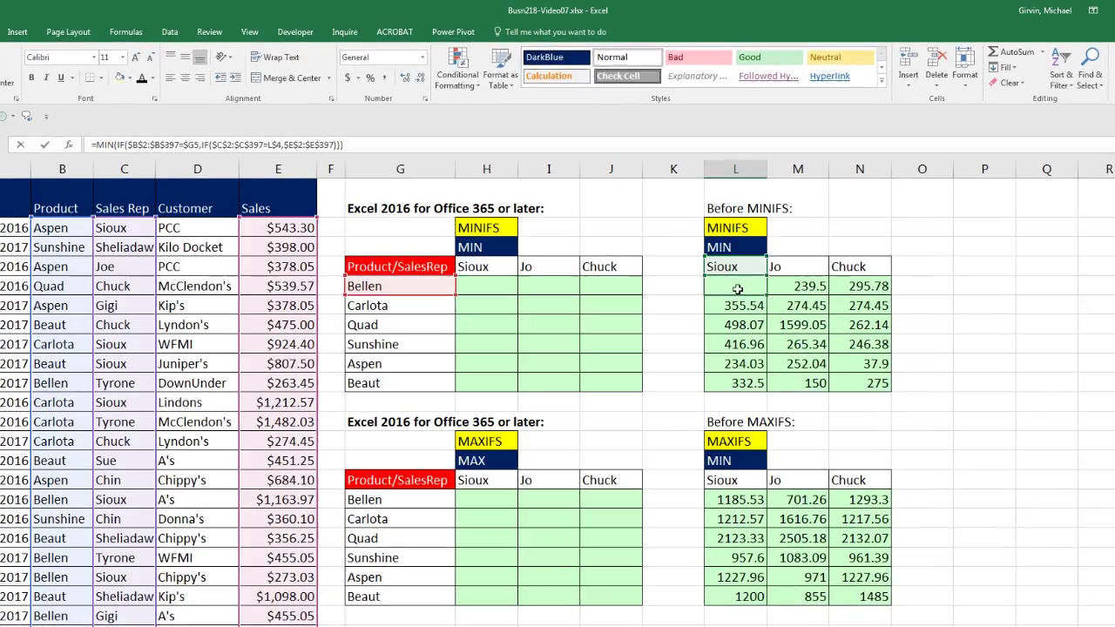
- Examine the older MIN/IF and MAX/IF array formulas in L5 and L16, re-entering each as an array formula
double_click(730, 261)
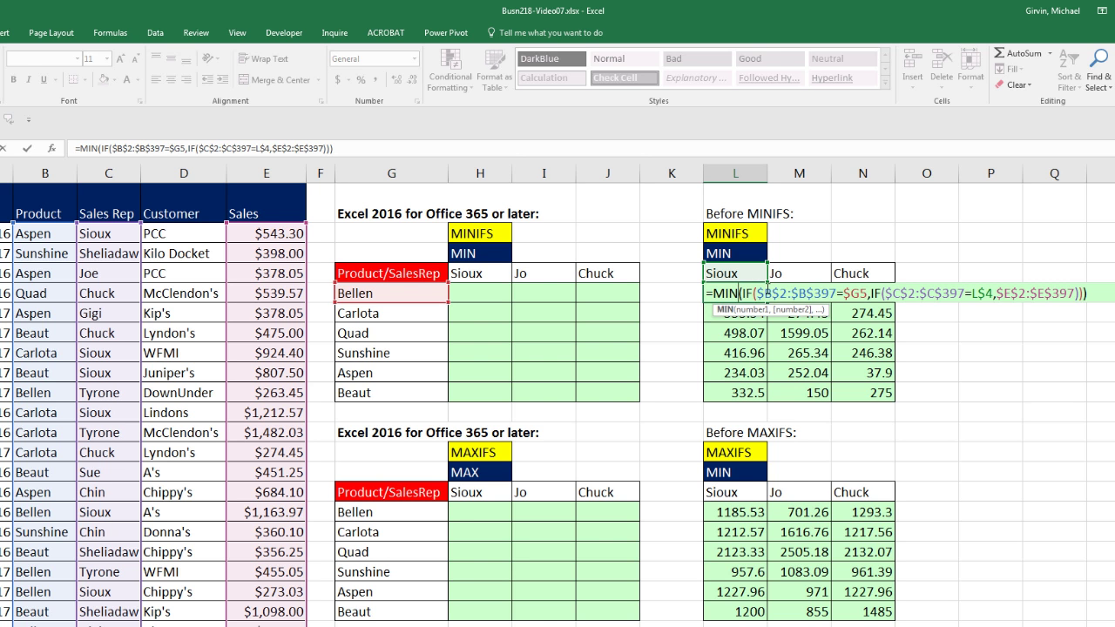
key("ctrl+shift+Return")
left_click(738, 512)
key("F2")
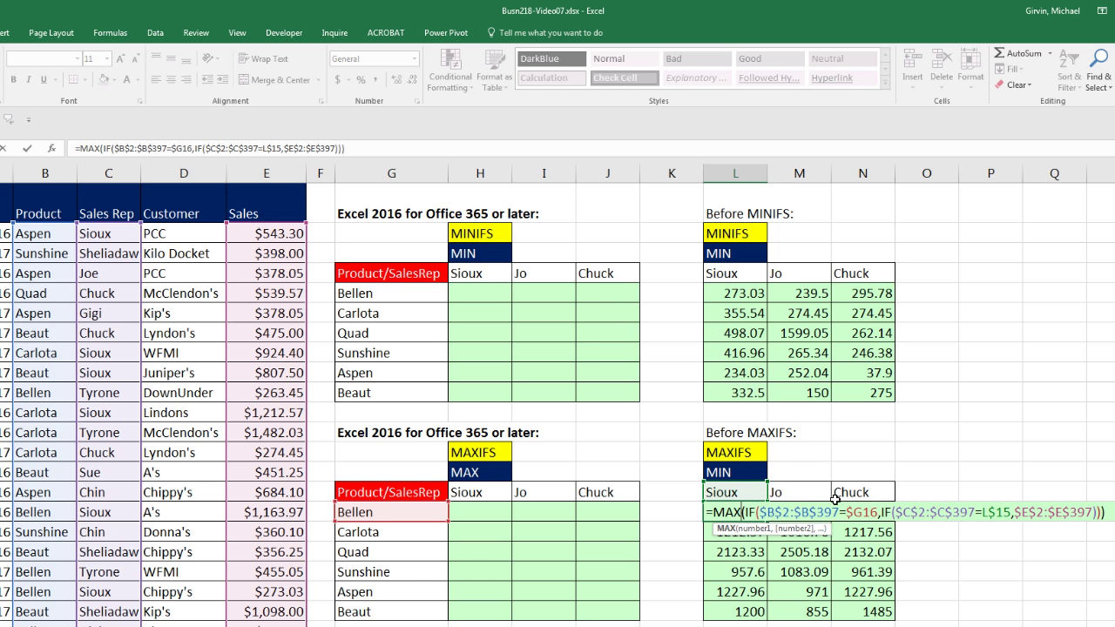
key("ctrl+shift+Return")
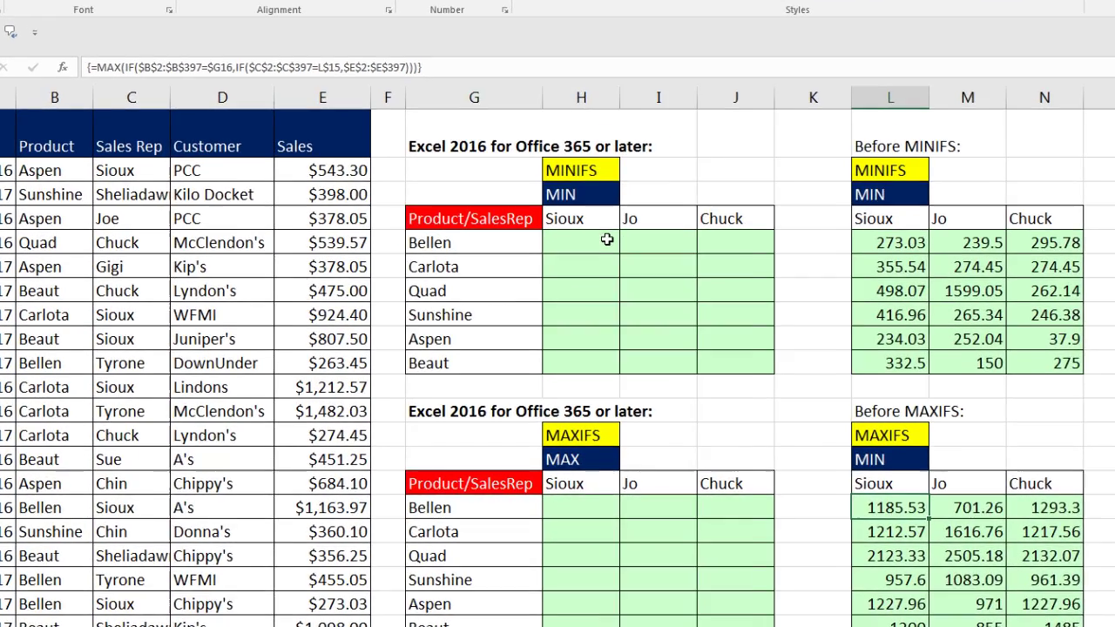
- Start a MINIFS formula in H5 with the Sales values $E$2:$E$397 as the absolute min_range
left_click(607, 240)
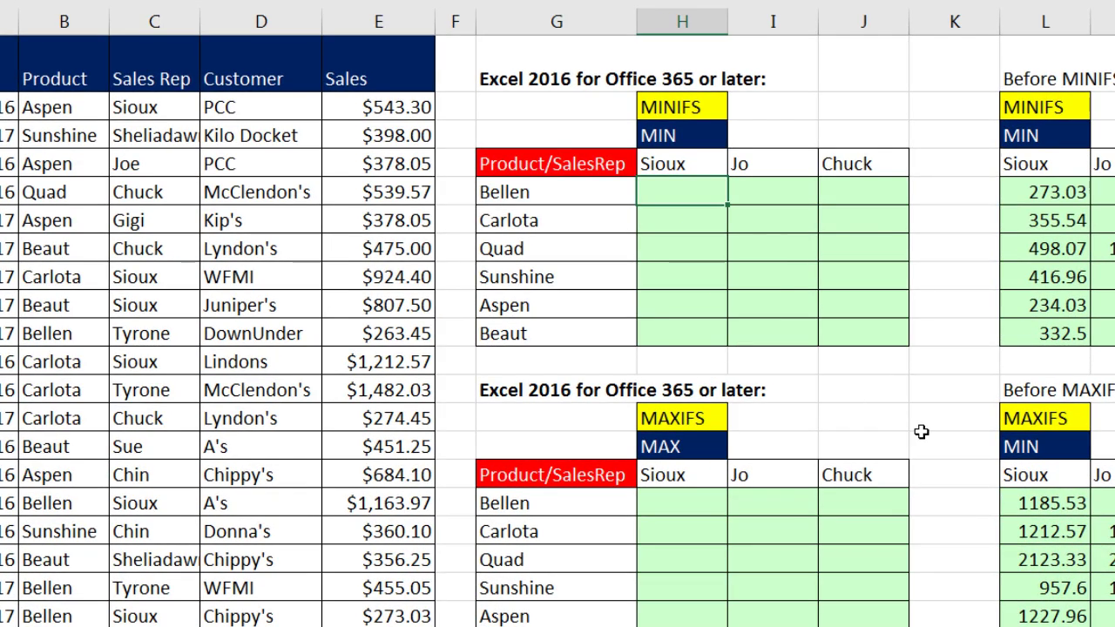
type("=min")
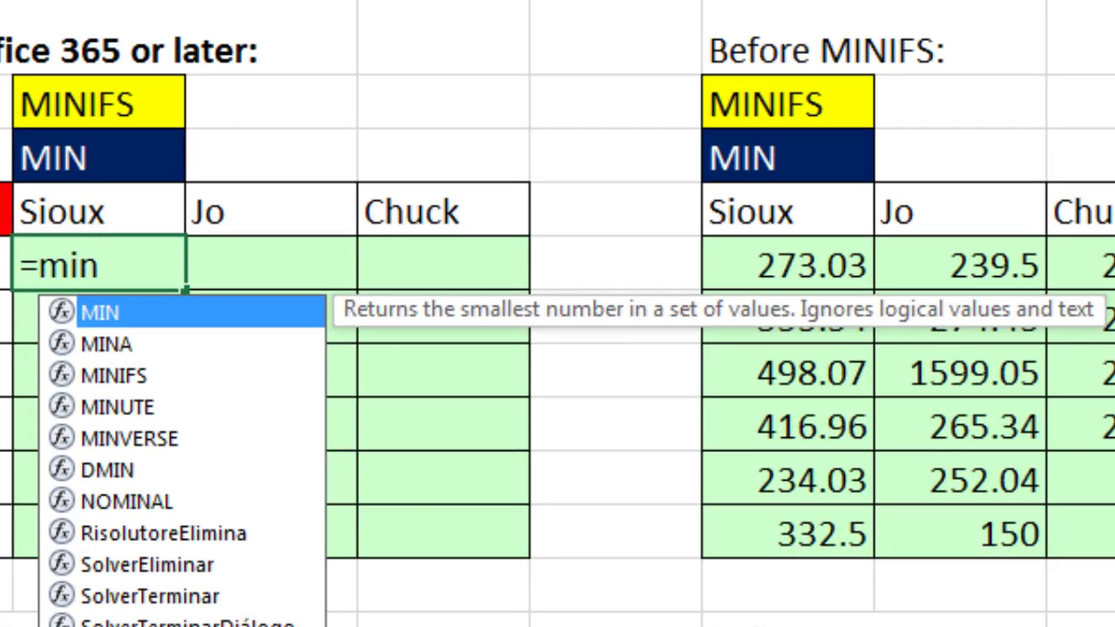
key("Down")
key("Down")
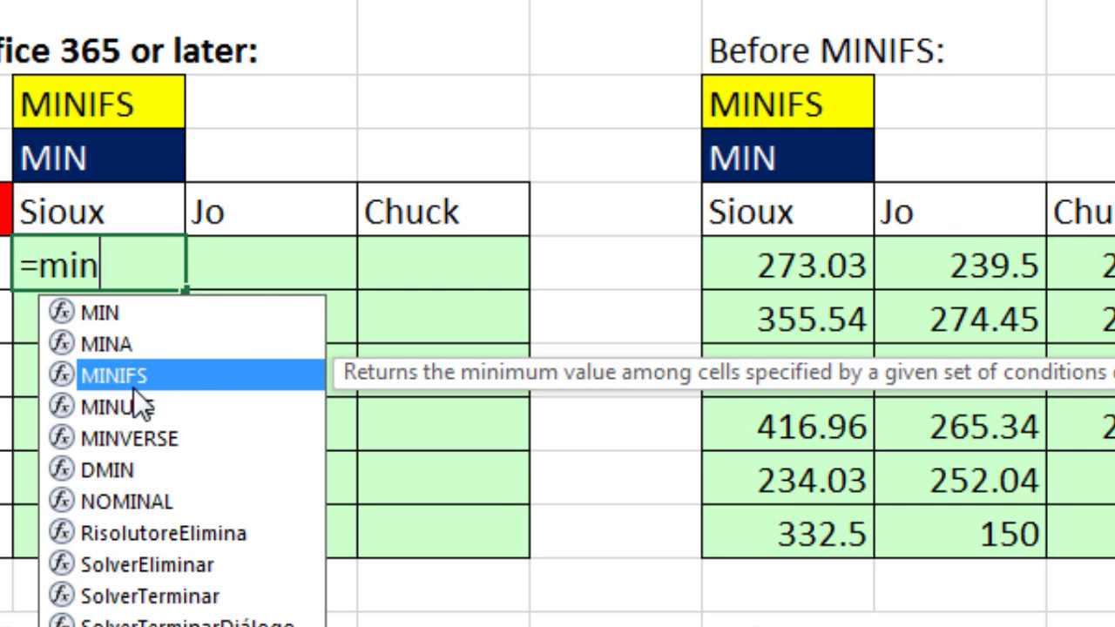
key("Tab")
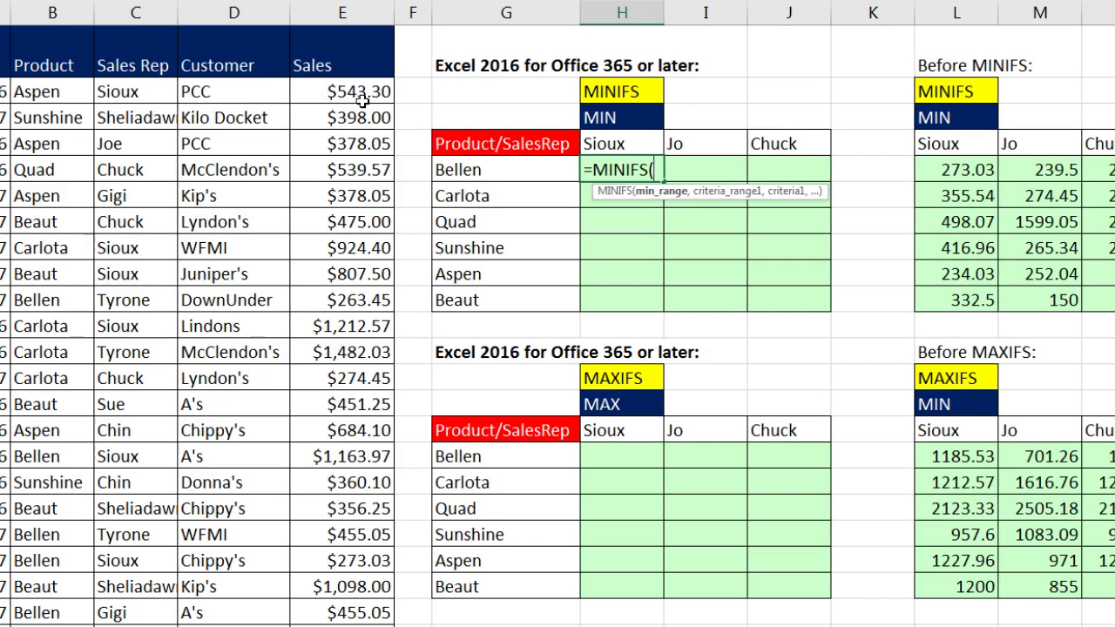
left_click(349, 91)
key("ctrl+shift+Down")
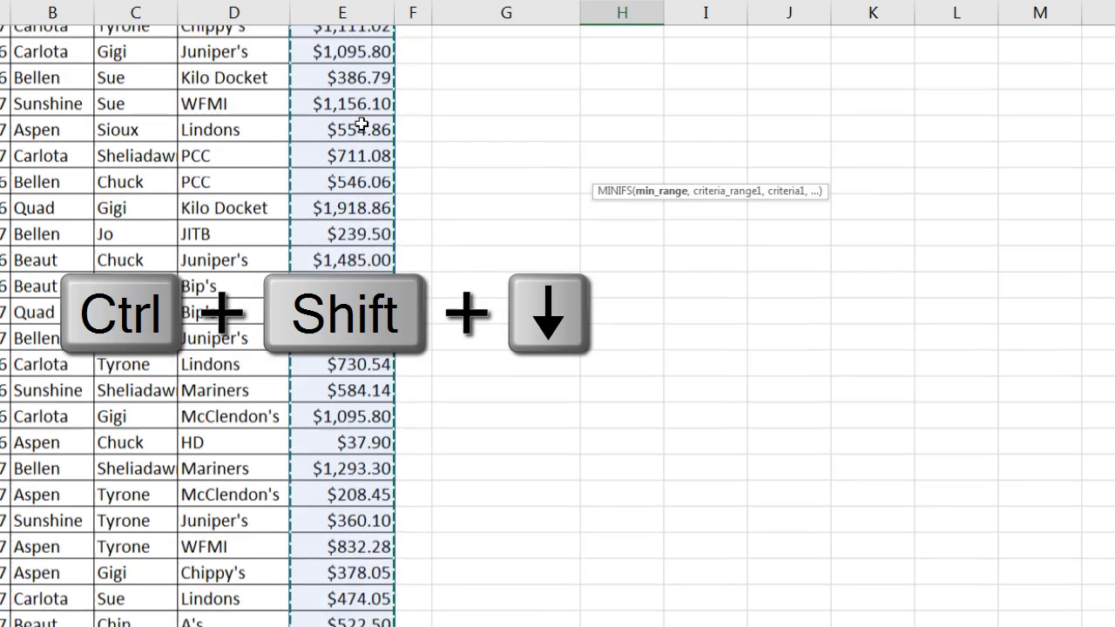
key("F4")
type(",")
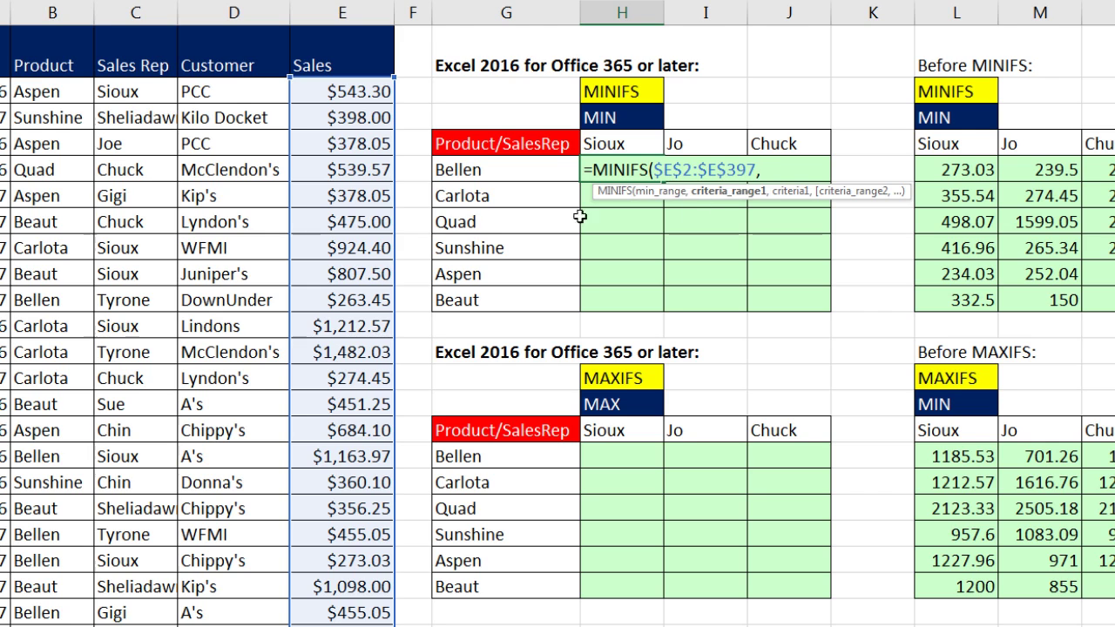
- Add the Product column $B$2:$B$397 as the absolute criteria_range1 of the MINIFS formula
left_click(57, 91)
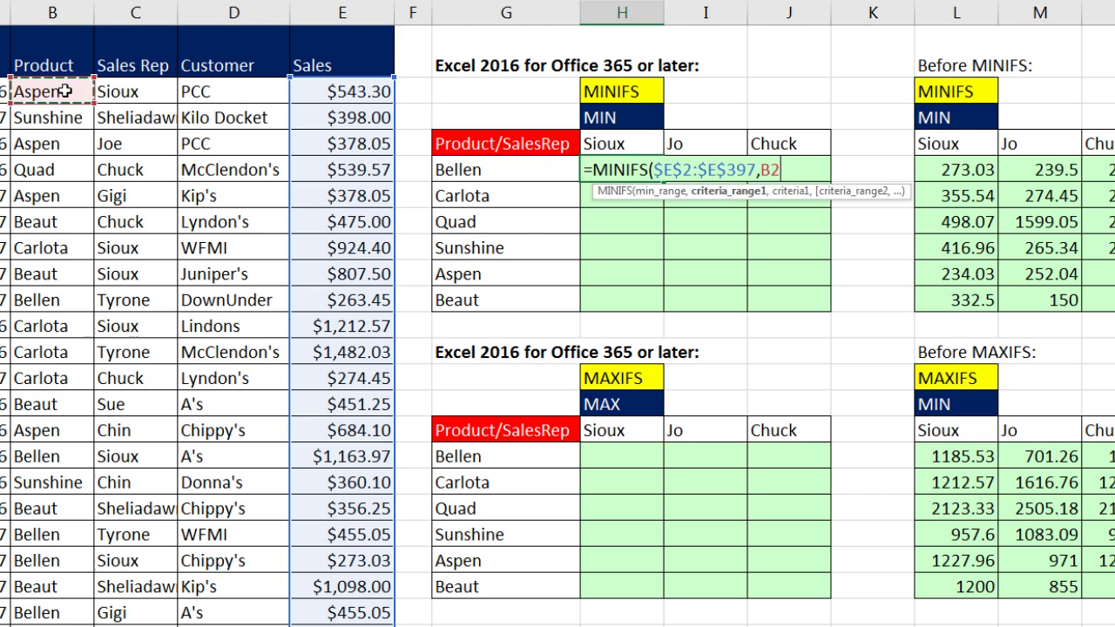
key("ctrl+shift+Down")
key("F4")
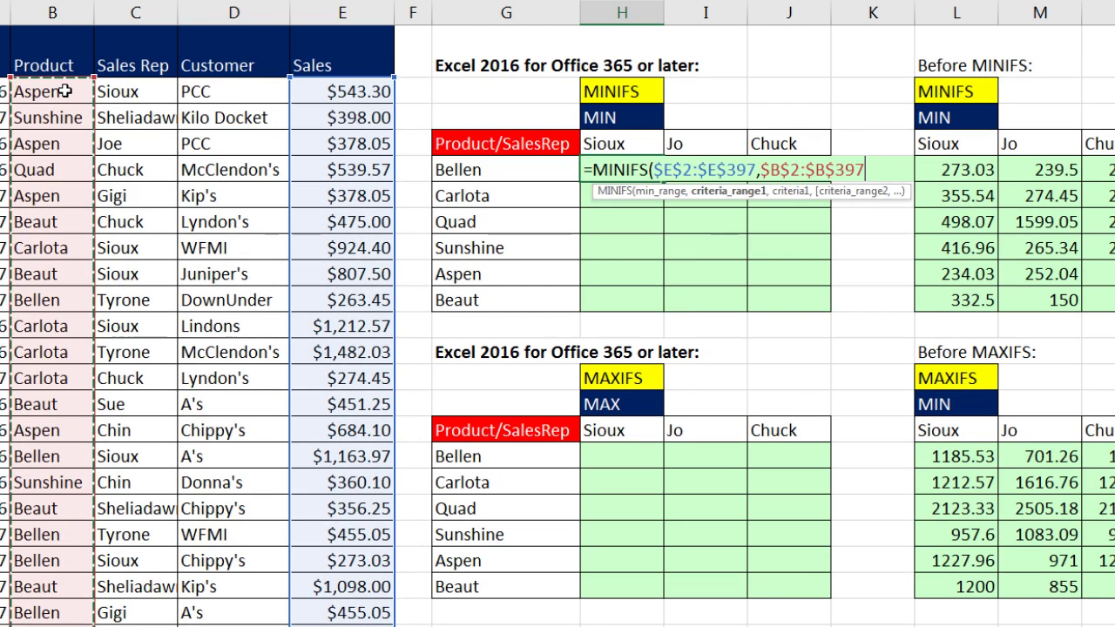
type(",")
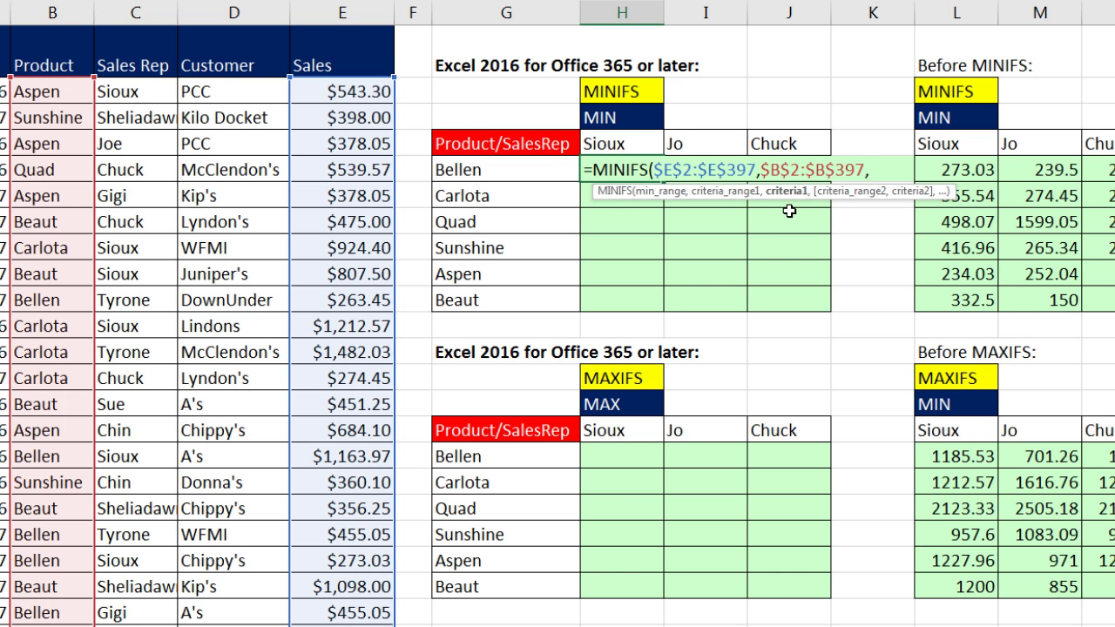
left_click(726, 193)
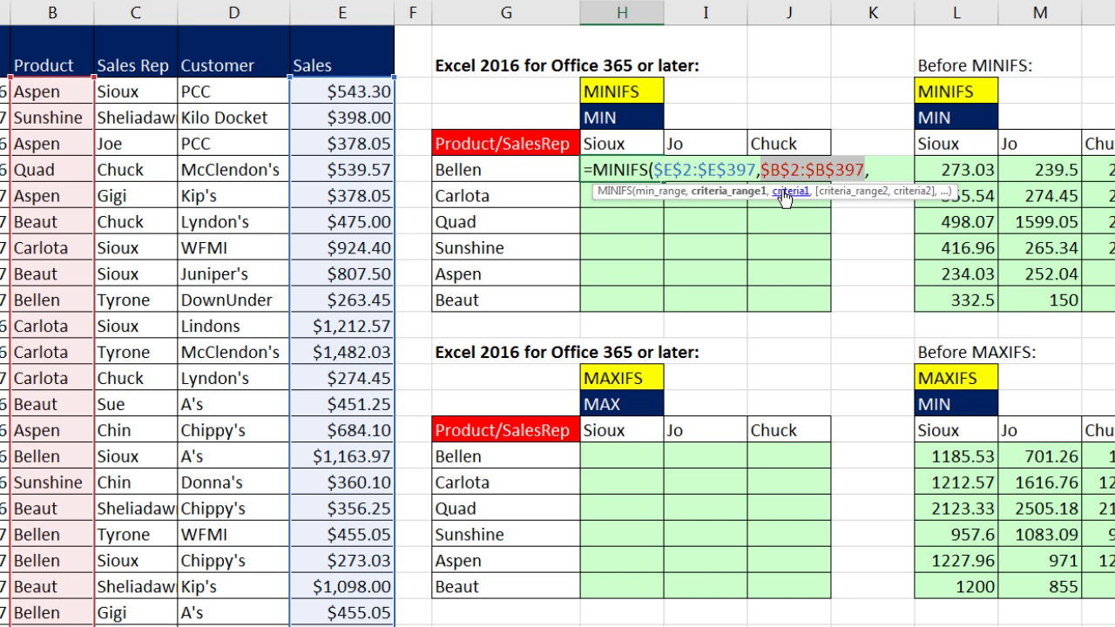
left_click(784, 193)
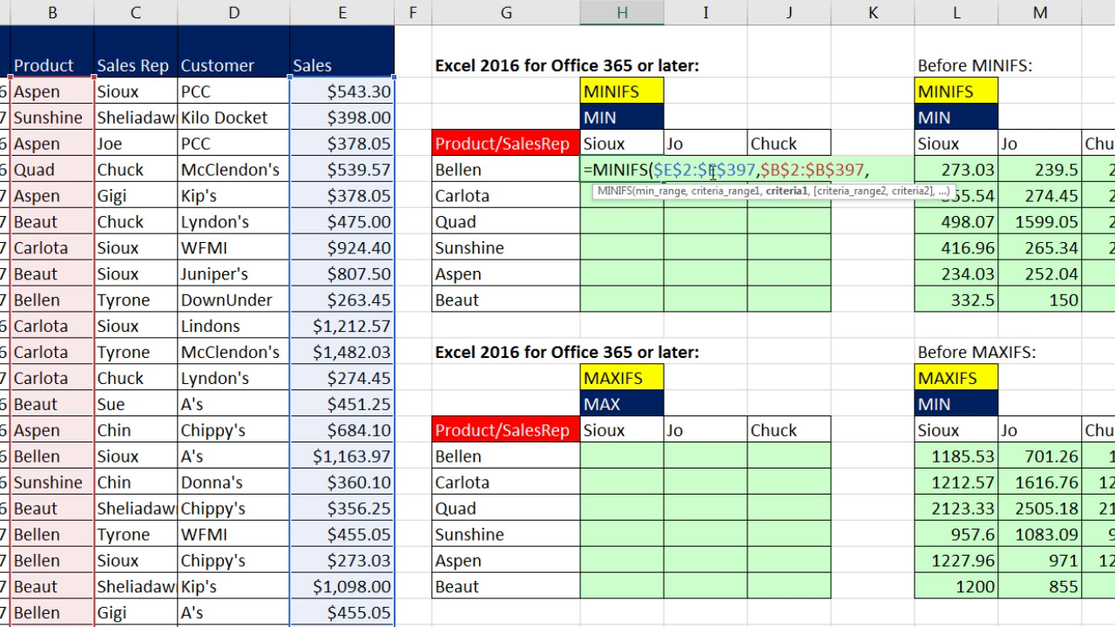
- Use the Bellen label cell as criteria1 with only its column locked, $G5
left_click(574, 169)
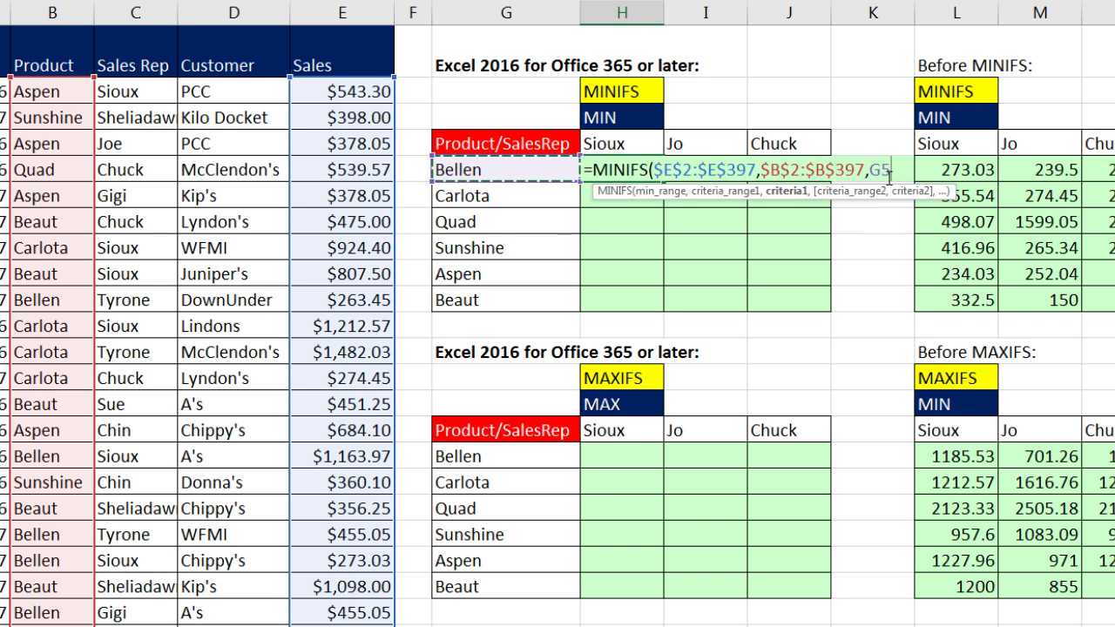
key("F4")
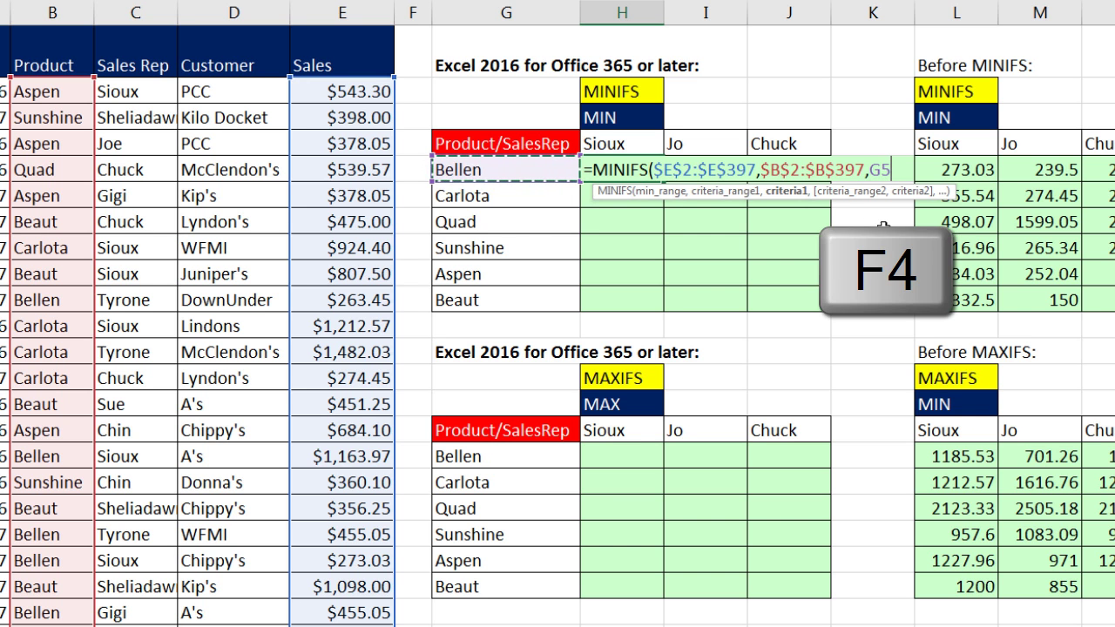
key("F4")
key("F4")
key("F4")
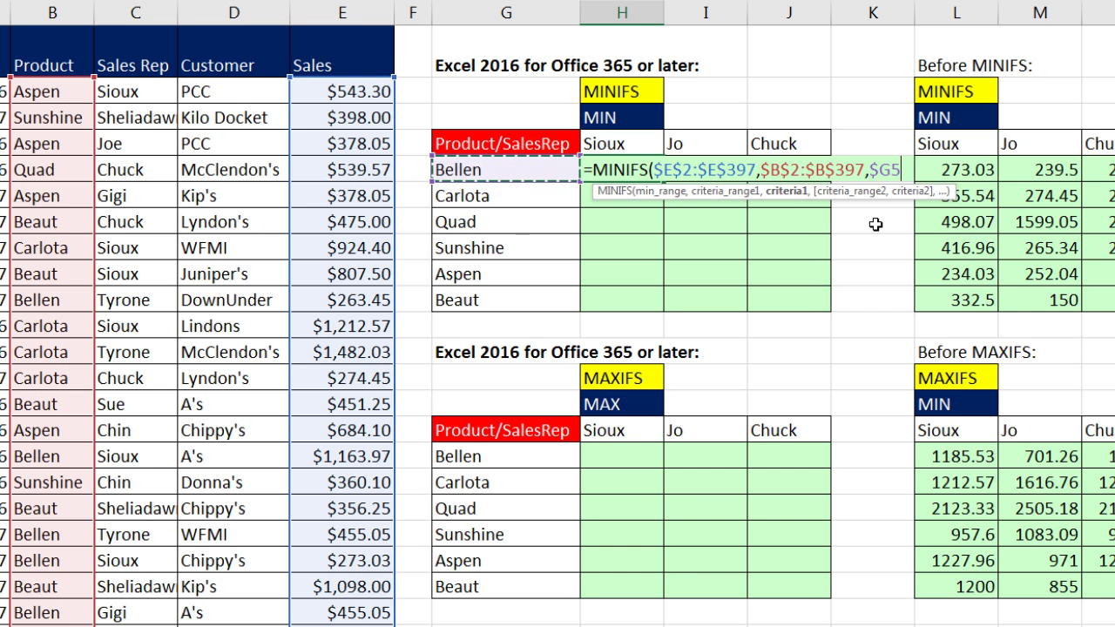
type(",")
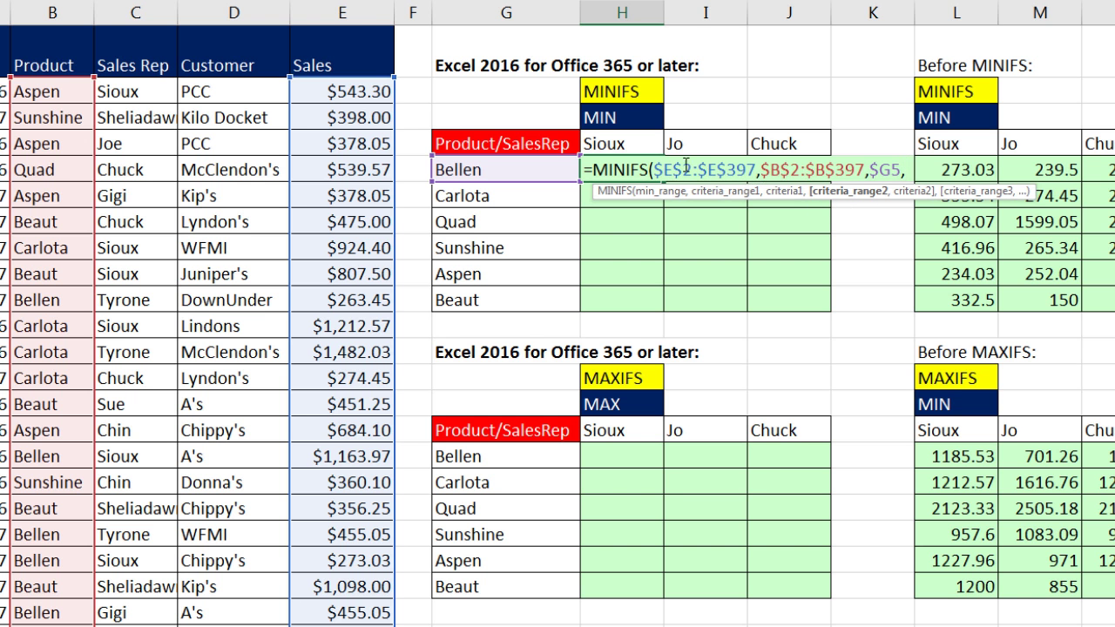
- Add the Sales Rep column $C$2:$C$397 as criteria_range2 with row-locked H$4 as criteria2, and close the formula
left_click(162, 93)
key("ctrl+shift+Down")
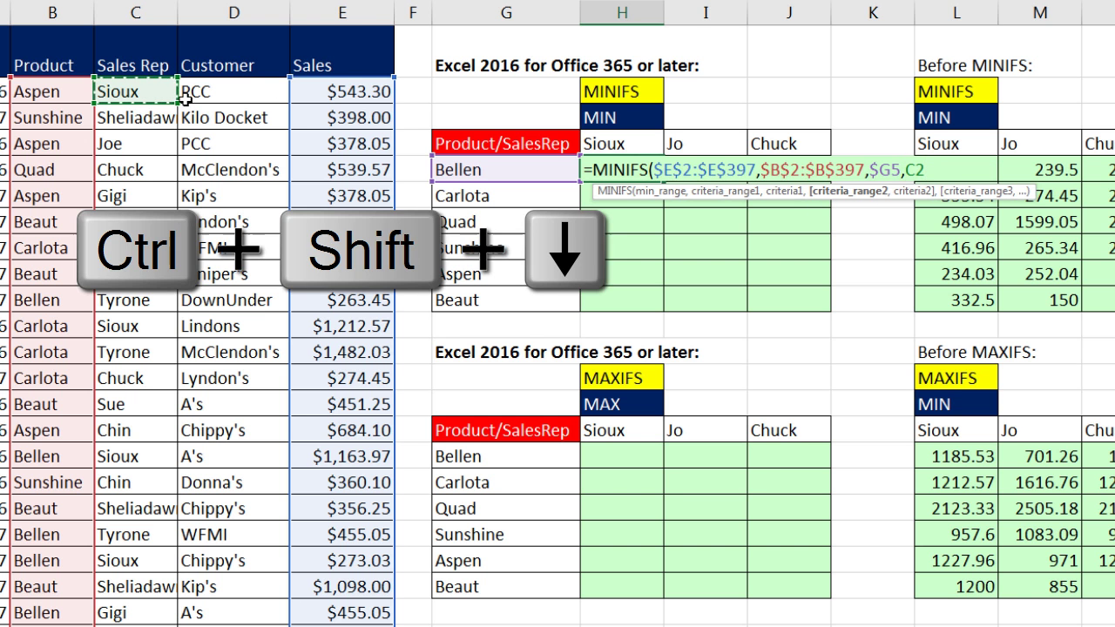
key("F4")
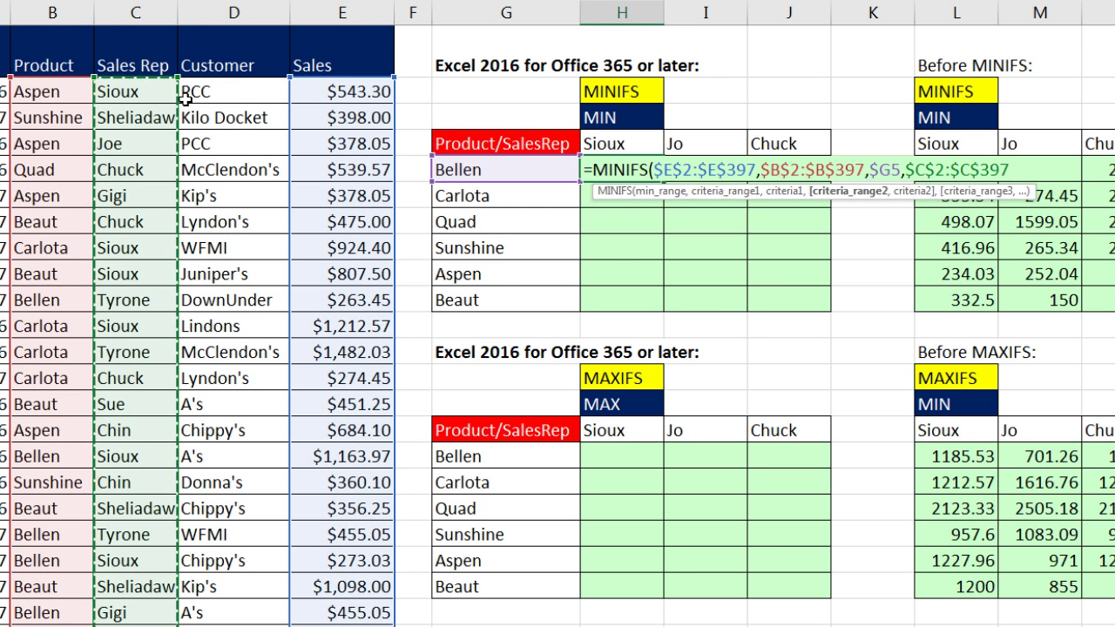
type(",")
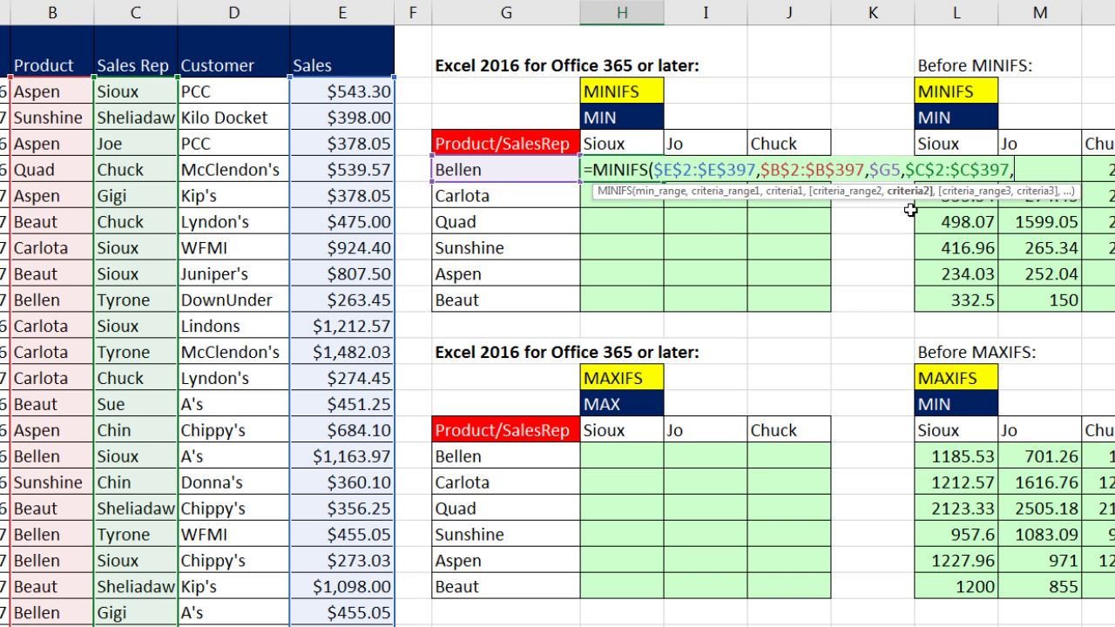
left_click(644, 142)
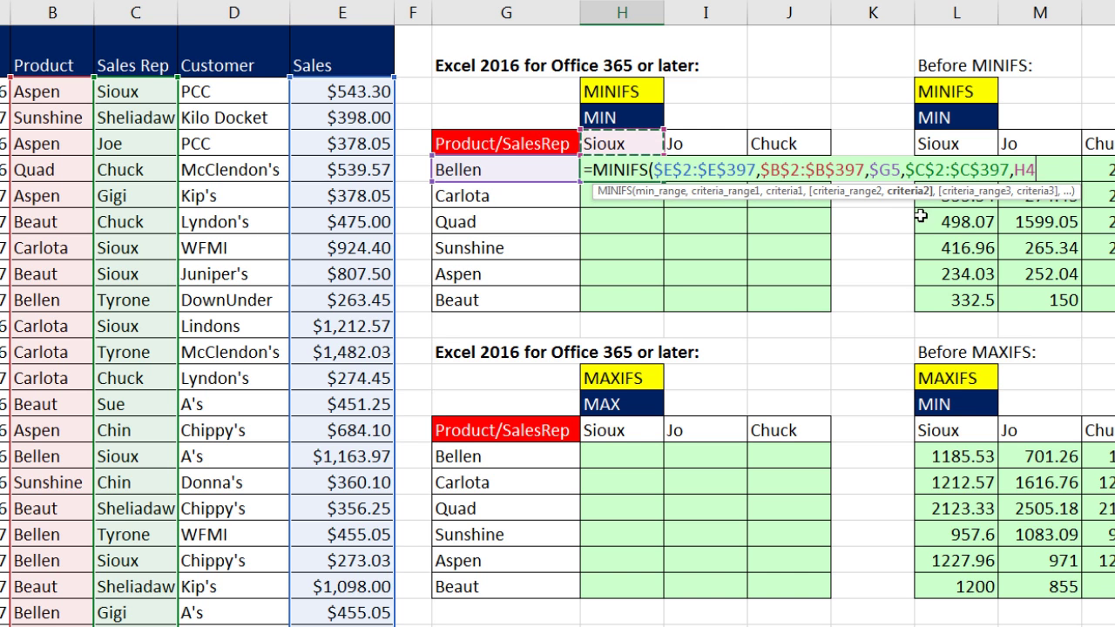
key("F4")
key("F4")
type(")")
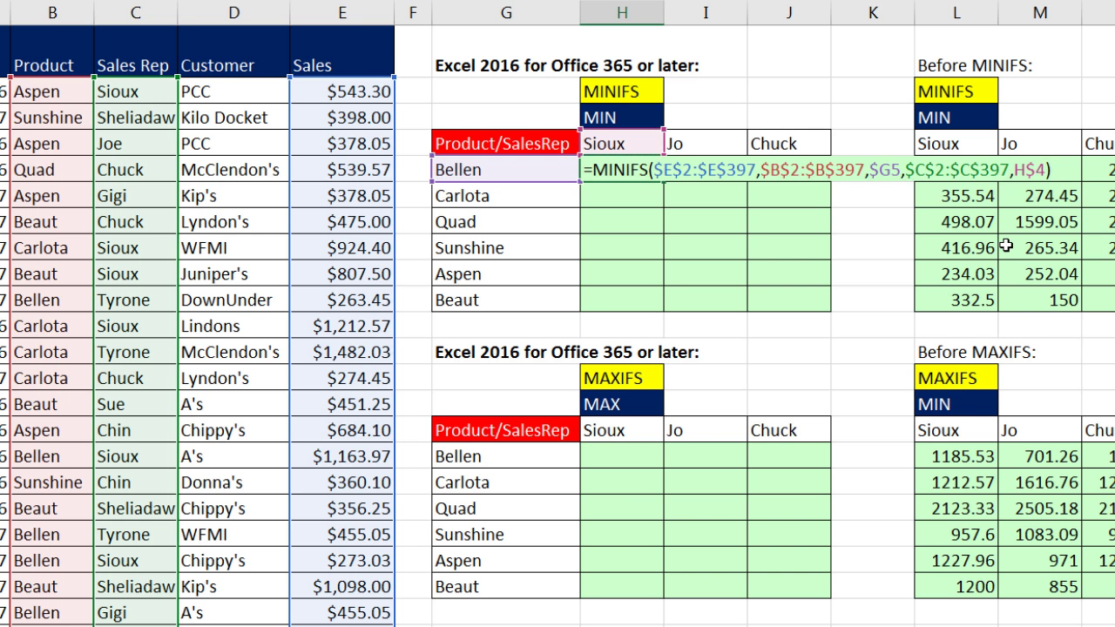
- Enter the MINIFS formula in H5 and fill it through H5:J10
key("ctrl+Return")
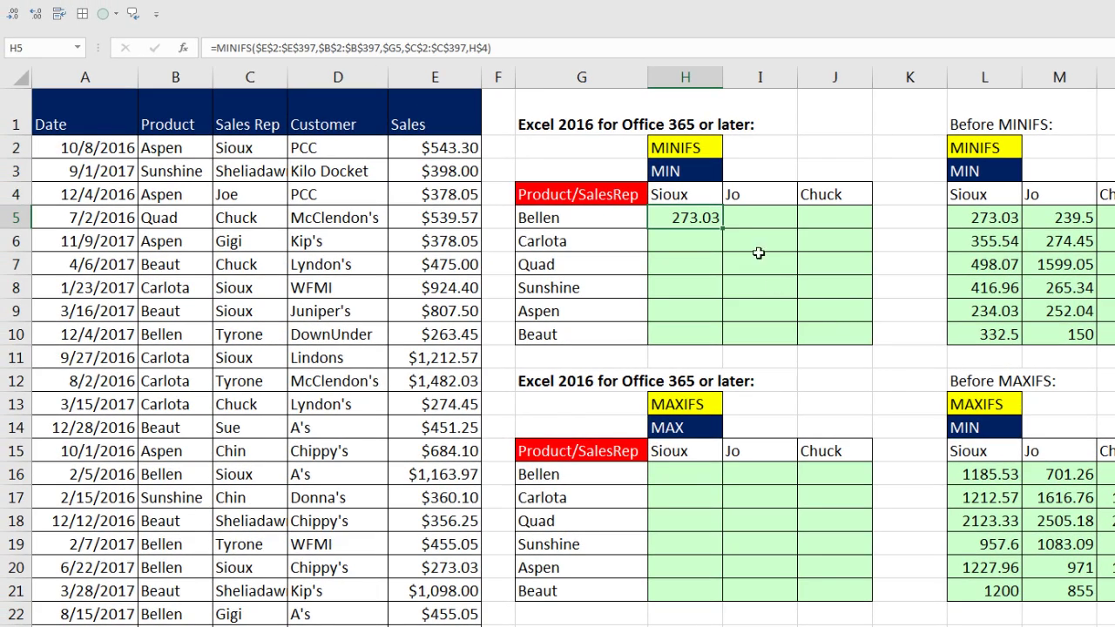
double_click(722, 230)
left_click_drag(722, 347, 866, 347)
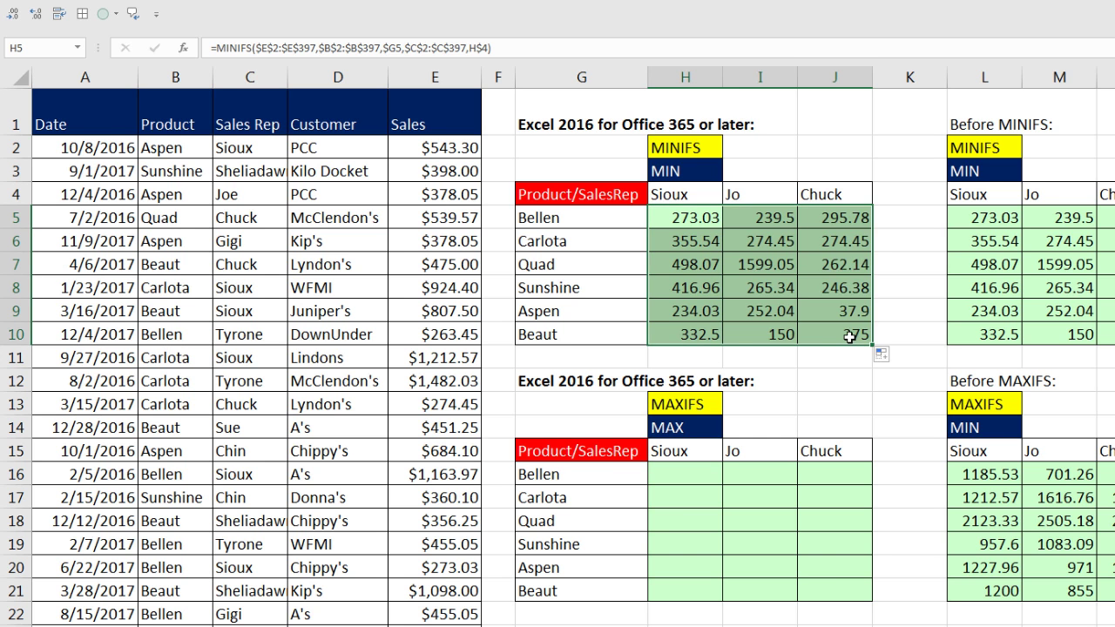
- Check the cell references of the copied MINIFS formula in the table's last cell, J10
left_click(849, 337)
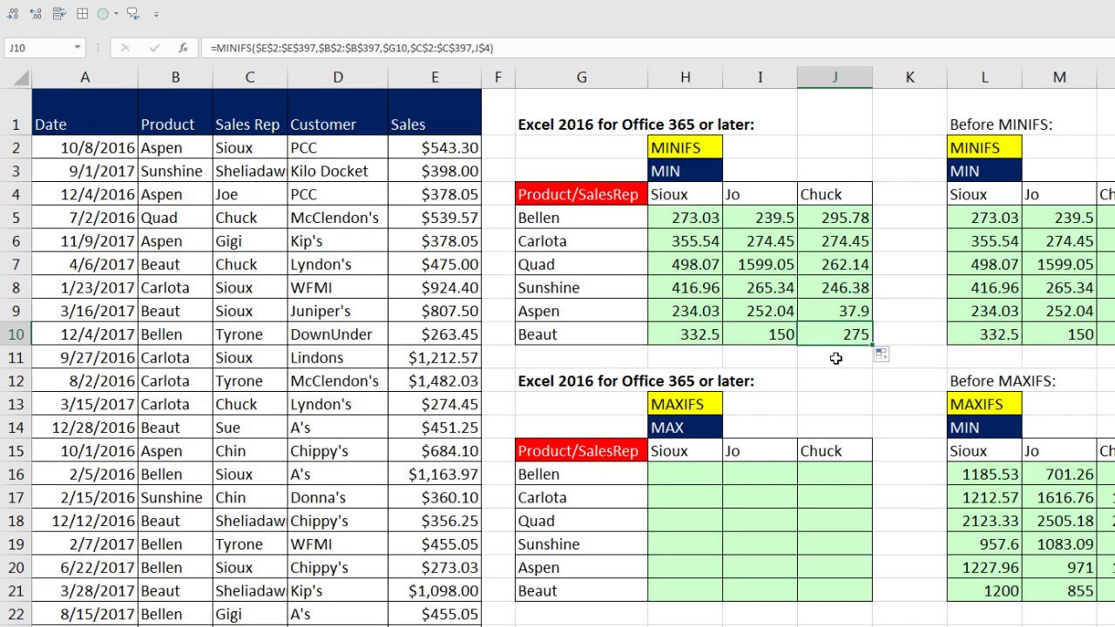
key("F2")
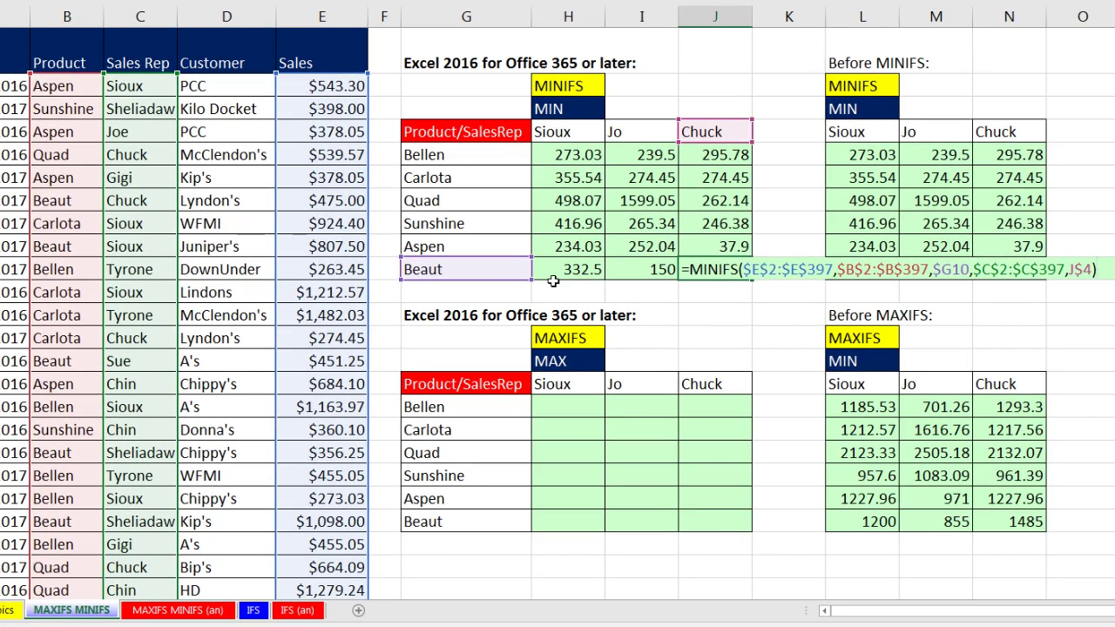
key("ctrl+Return")
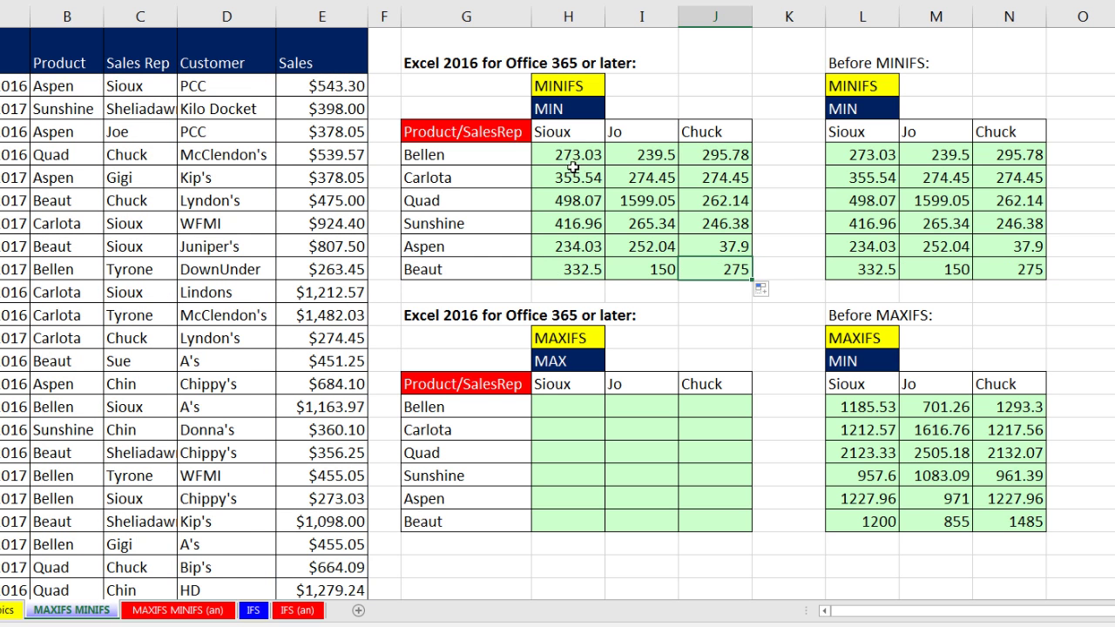
- Copy the MINIFS formula from H5 into H16, the first cell of the MAXIFS table
double_click(566, 158)
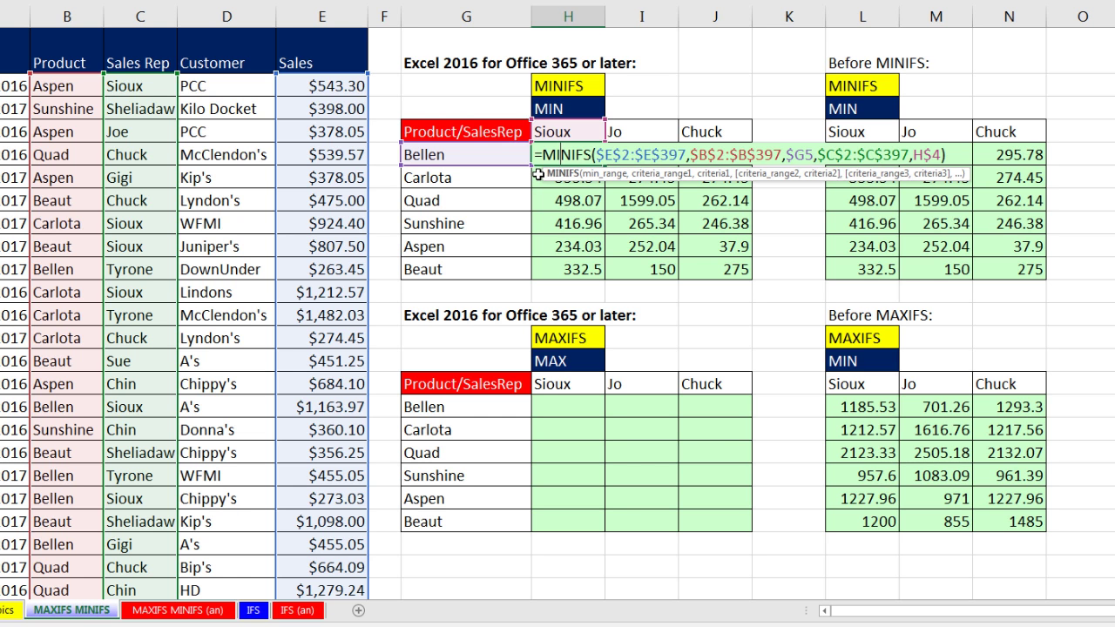
key("Escape")
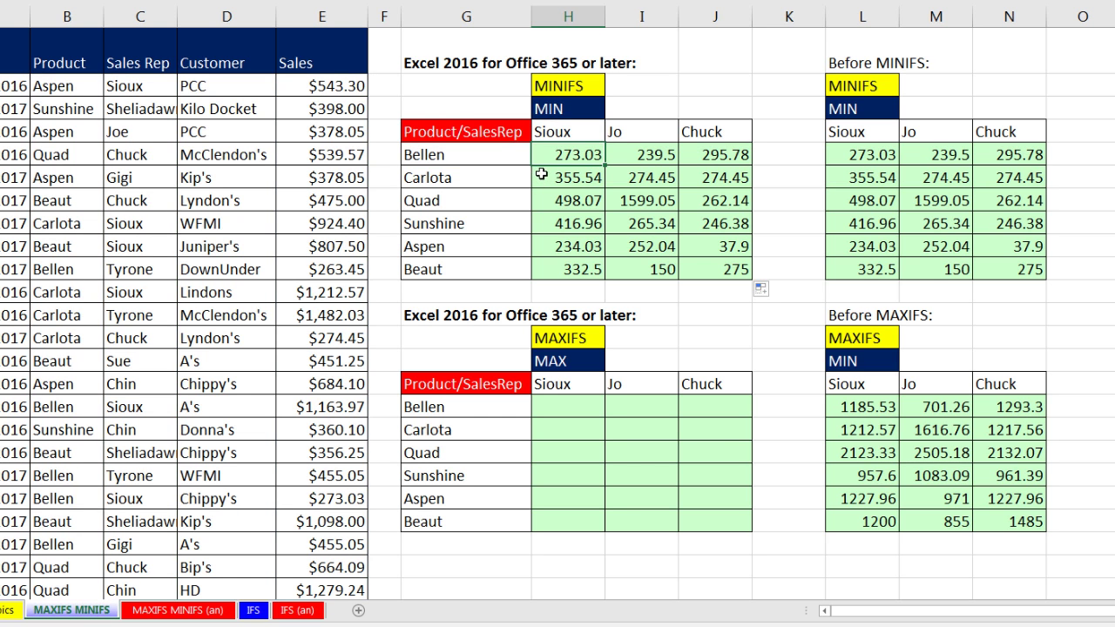
key("ctrl+c")
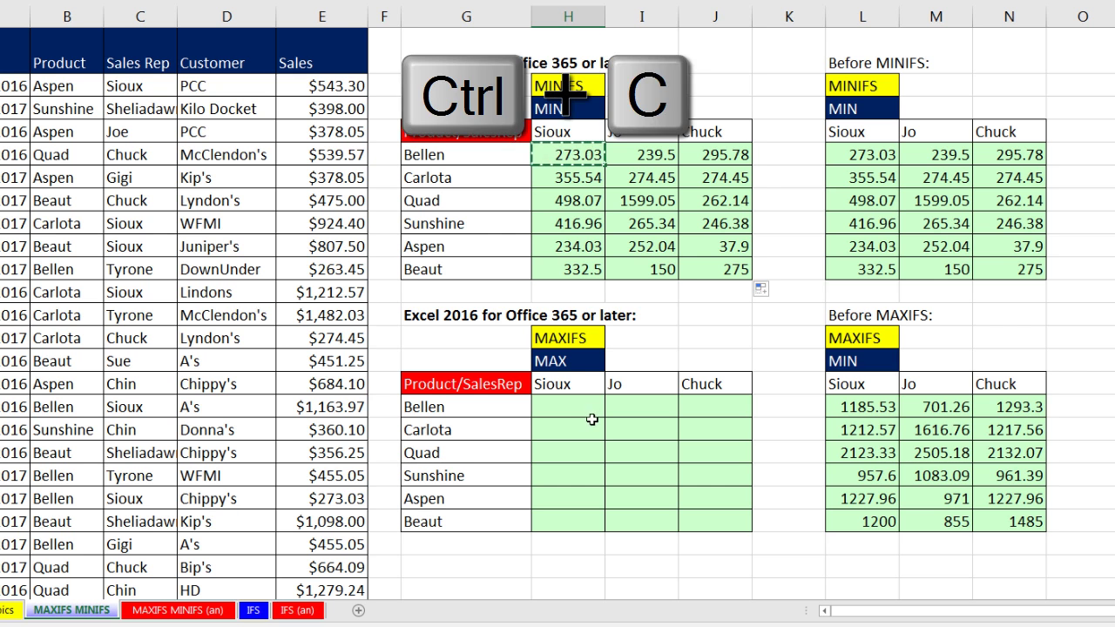
left_click(573, 405)
key("ctrl+v")
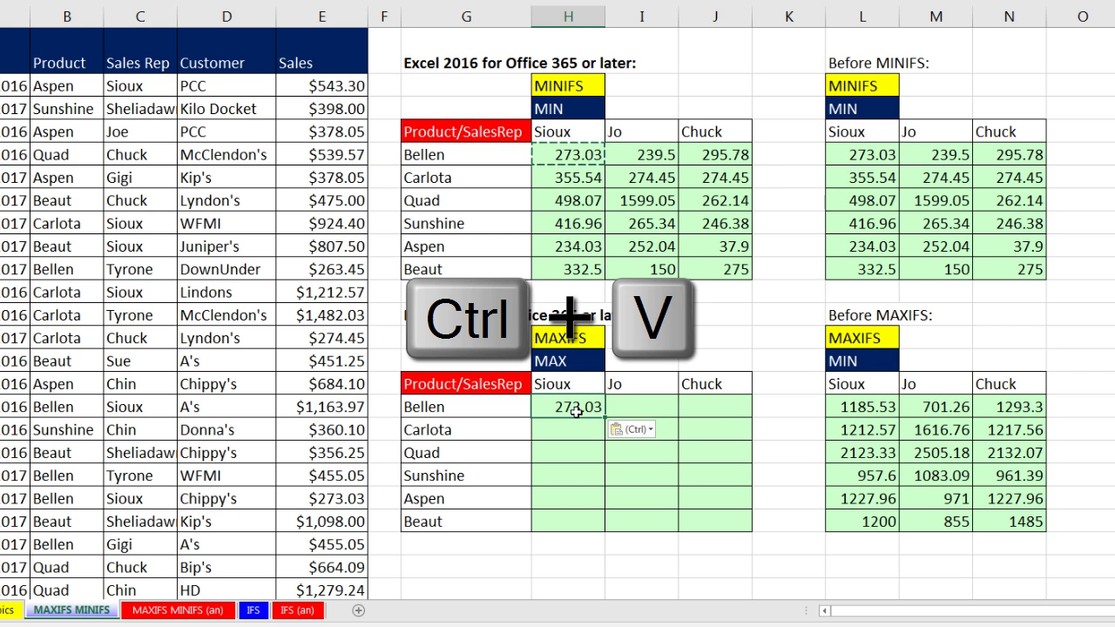
- In H16, point the sales rep criterion to H$15 and change the function from MINIFS to MAXIFS
double_click(575, 407)
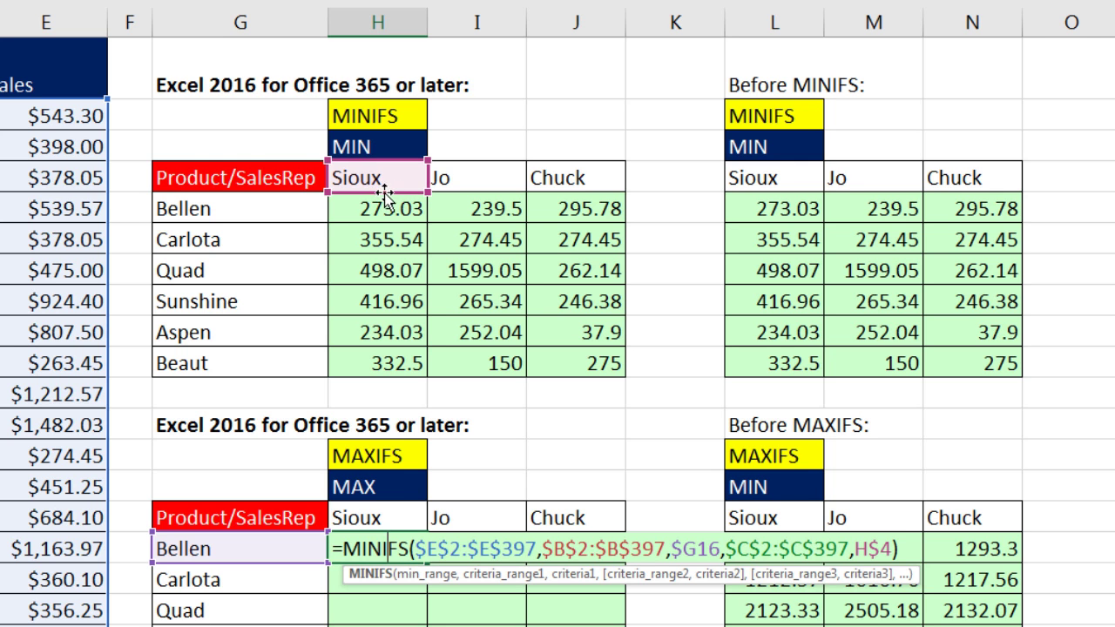
left_click_drag(389, 193, 348, 548)
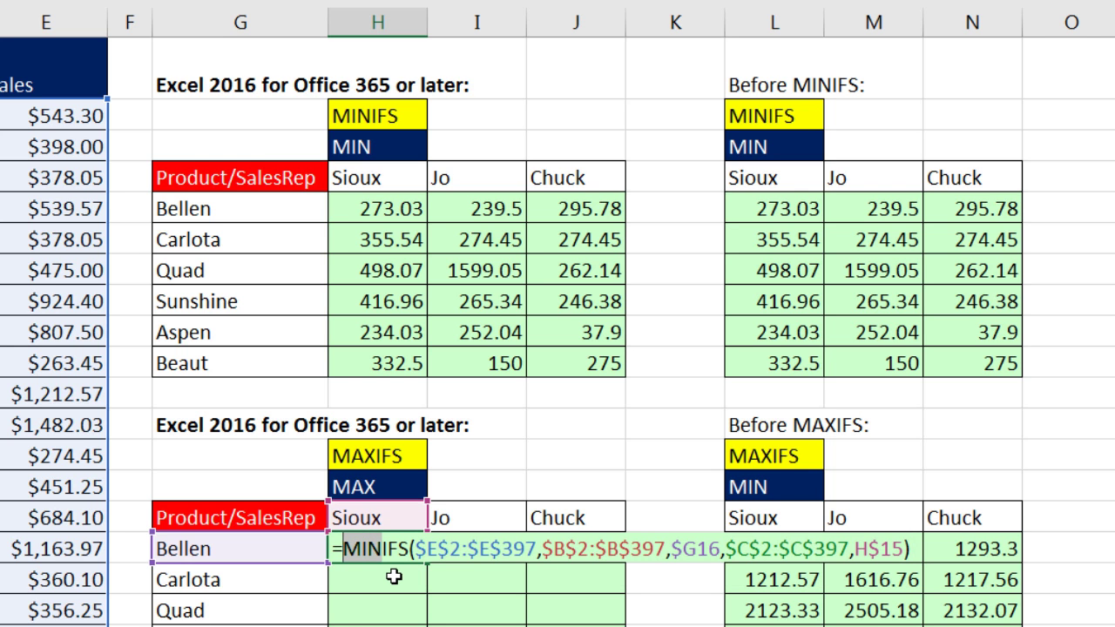
type("max")
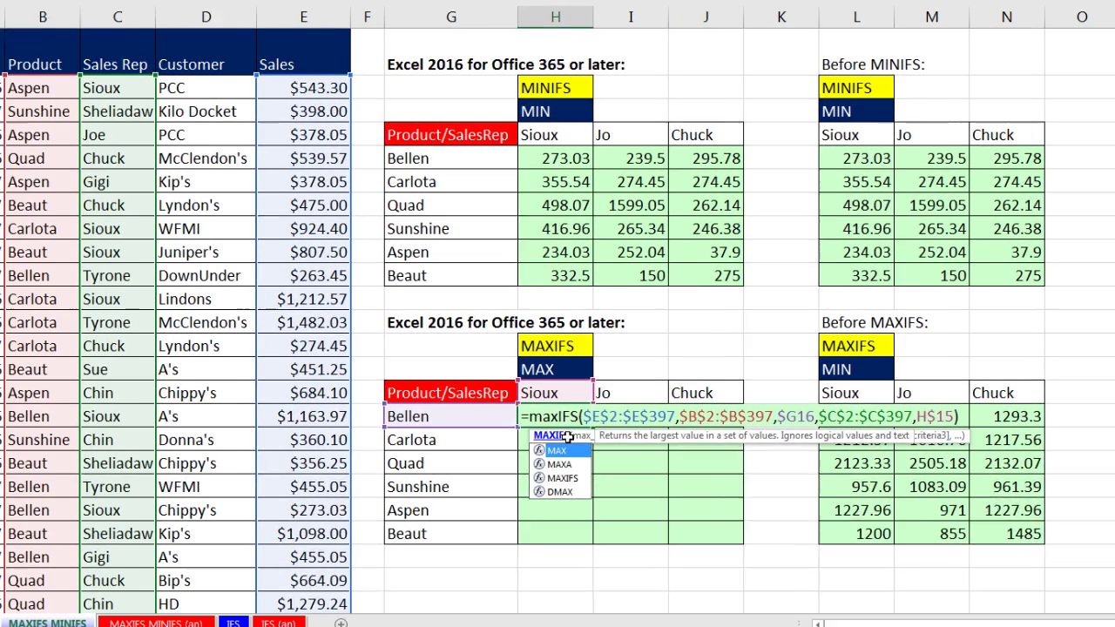
key("ctrl+Return")
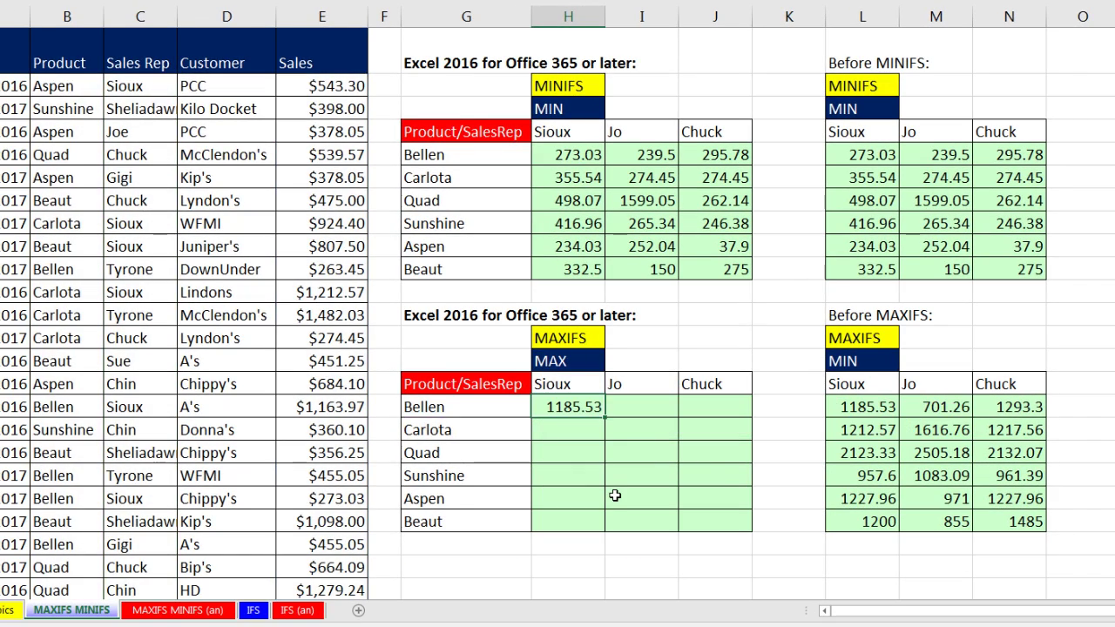
- Fill the MAXIFS formula through H16:J21 and check the cell references in the last cell, J21
double_click(604, 417)
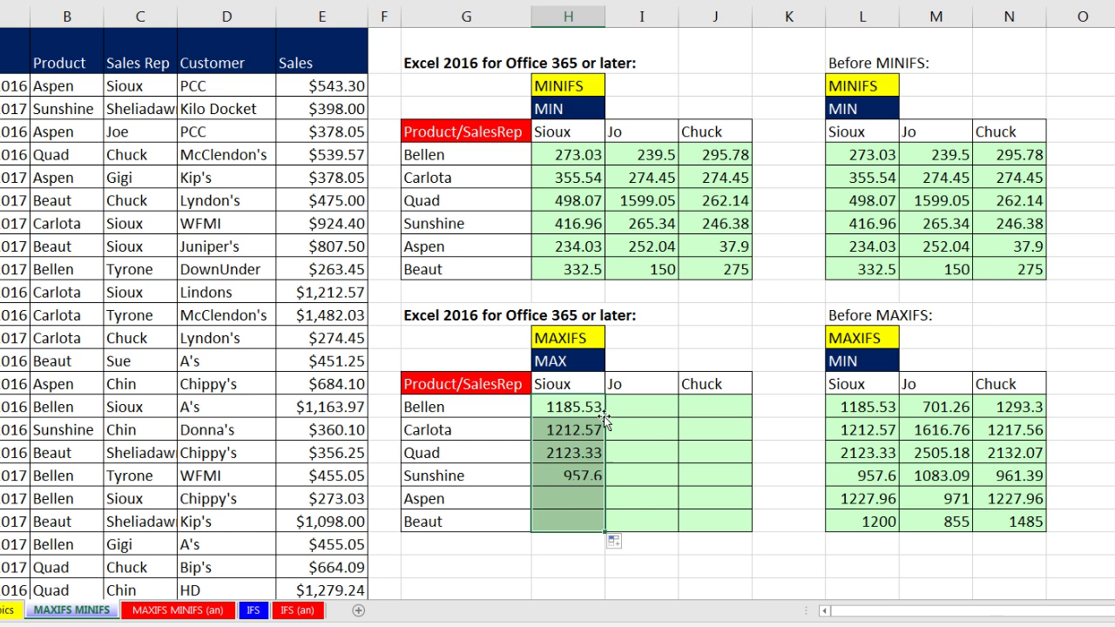
left_click_drag(604, 532, 751, 529)
left_click(722, 521)
key("F2")
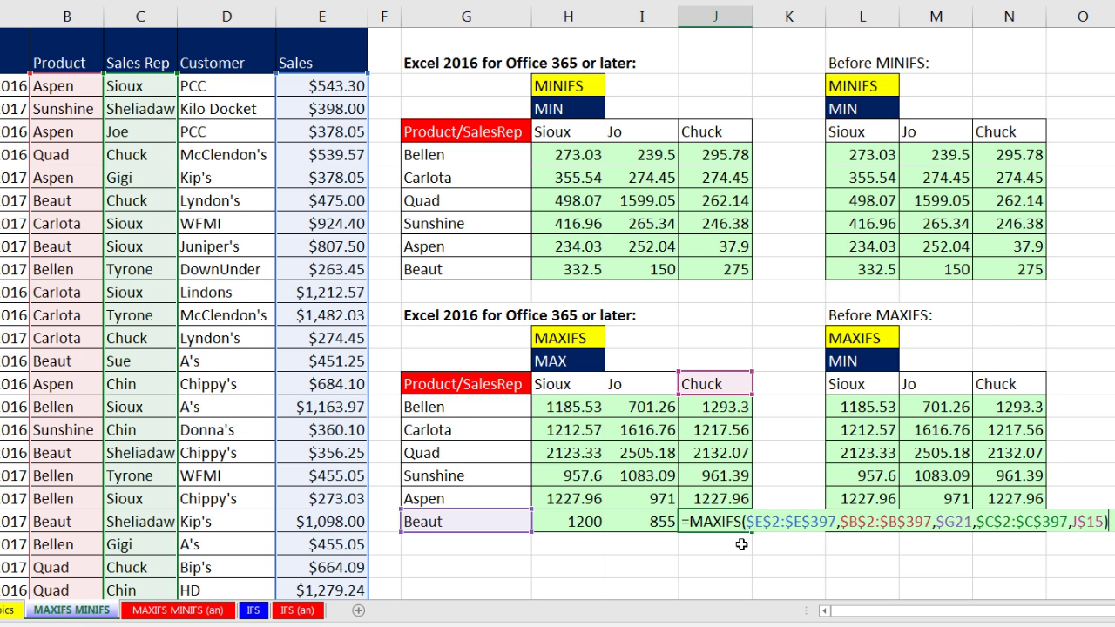
key("ctrl+Return")
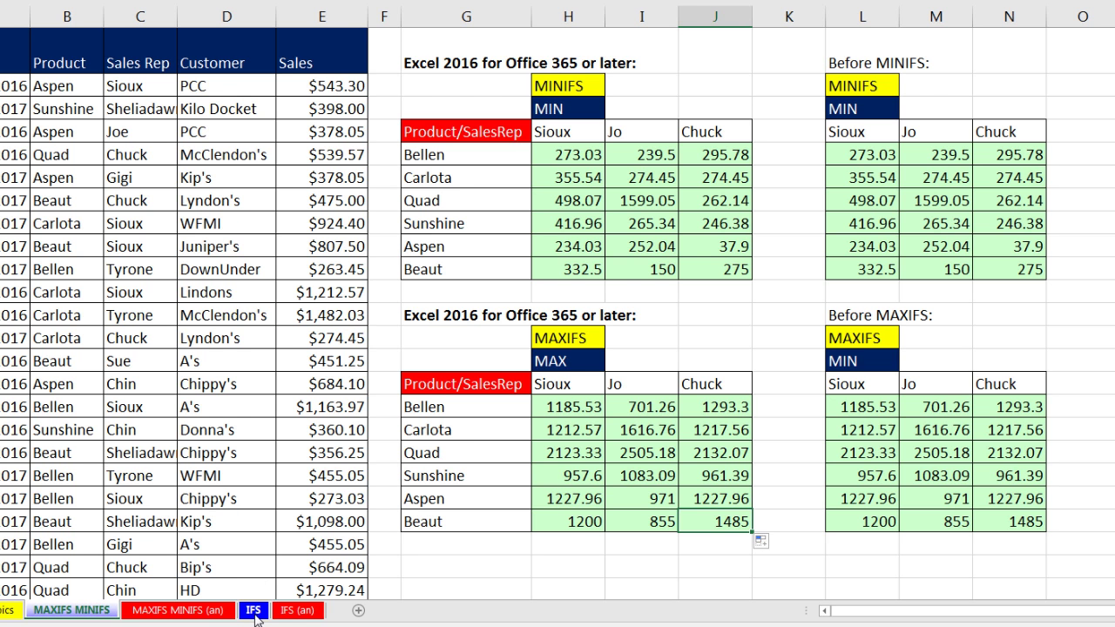
- Go to the IFS sheet and set the revenue in B12 of the income statement to 40000
left_click(254, 613)
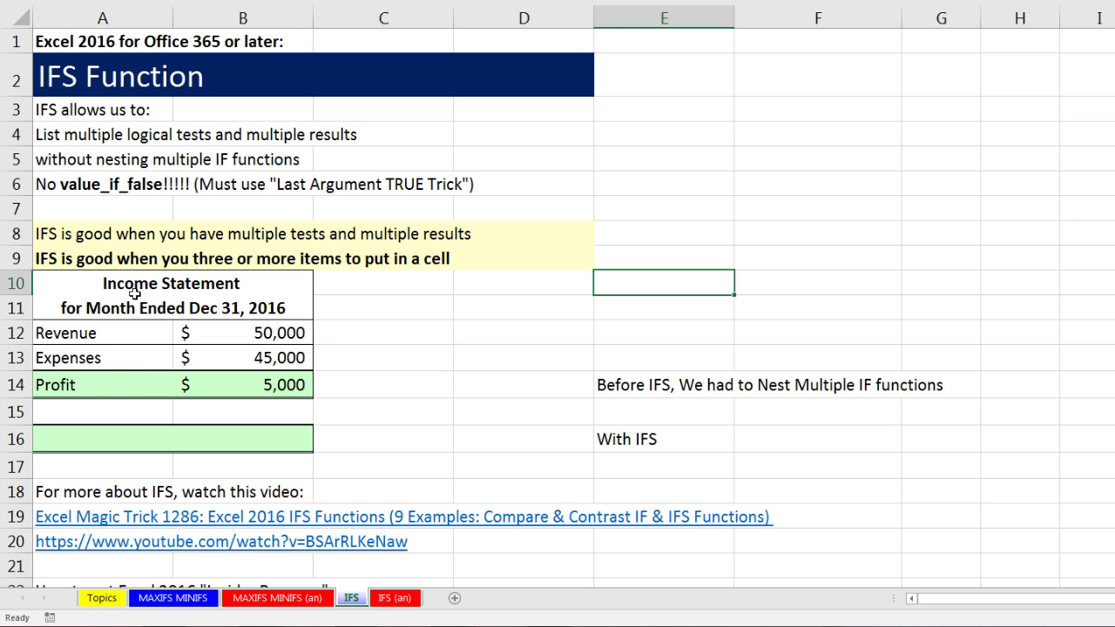
left_click(137, 386)
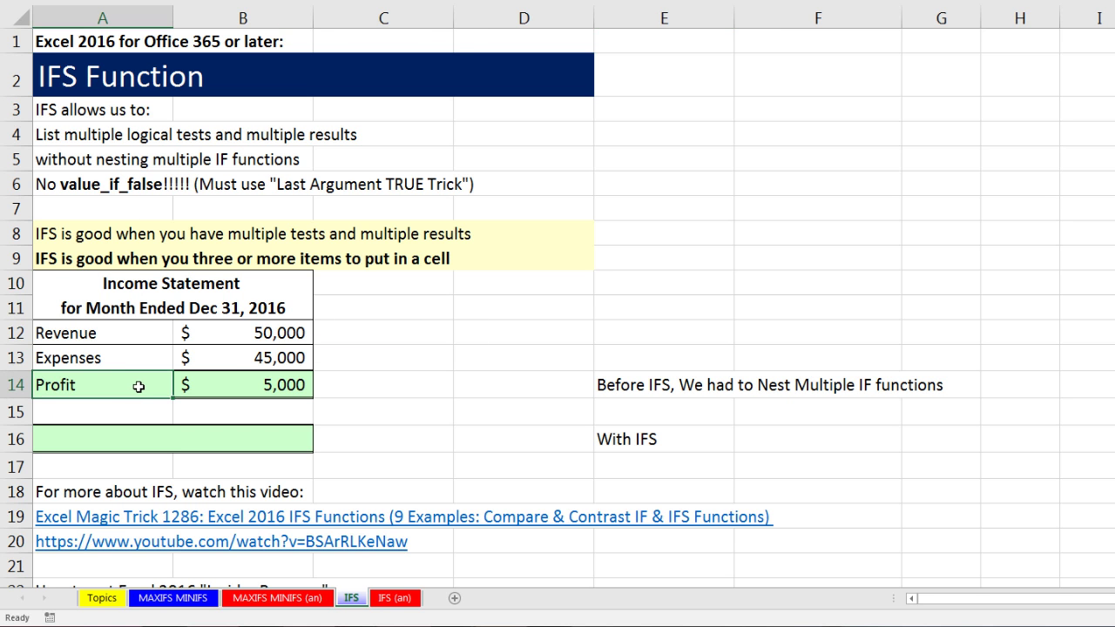
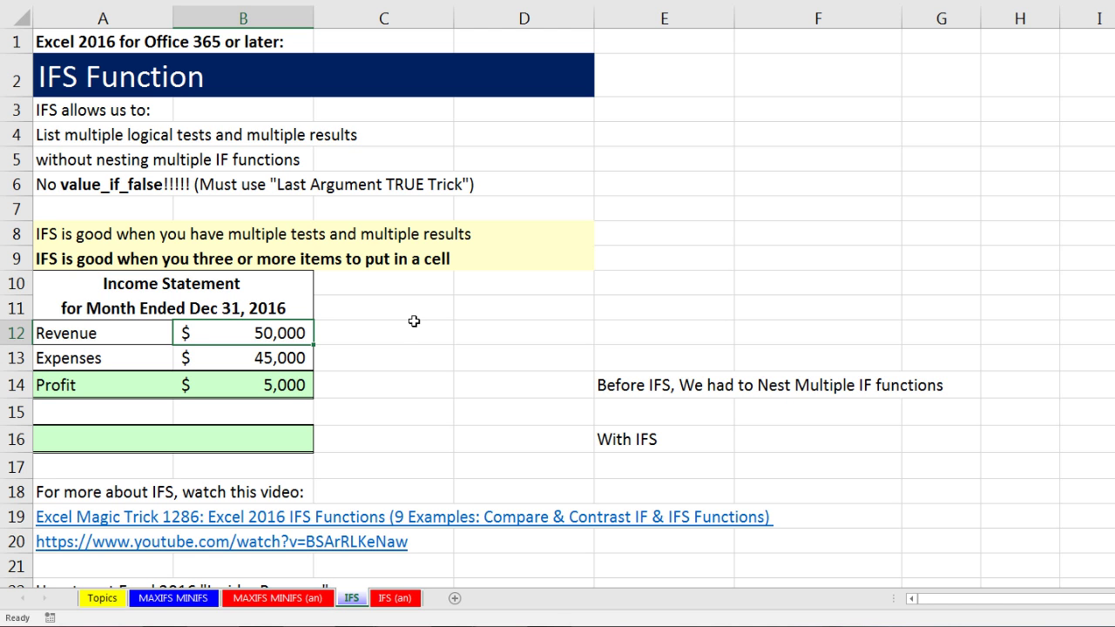
type("40000")
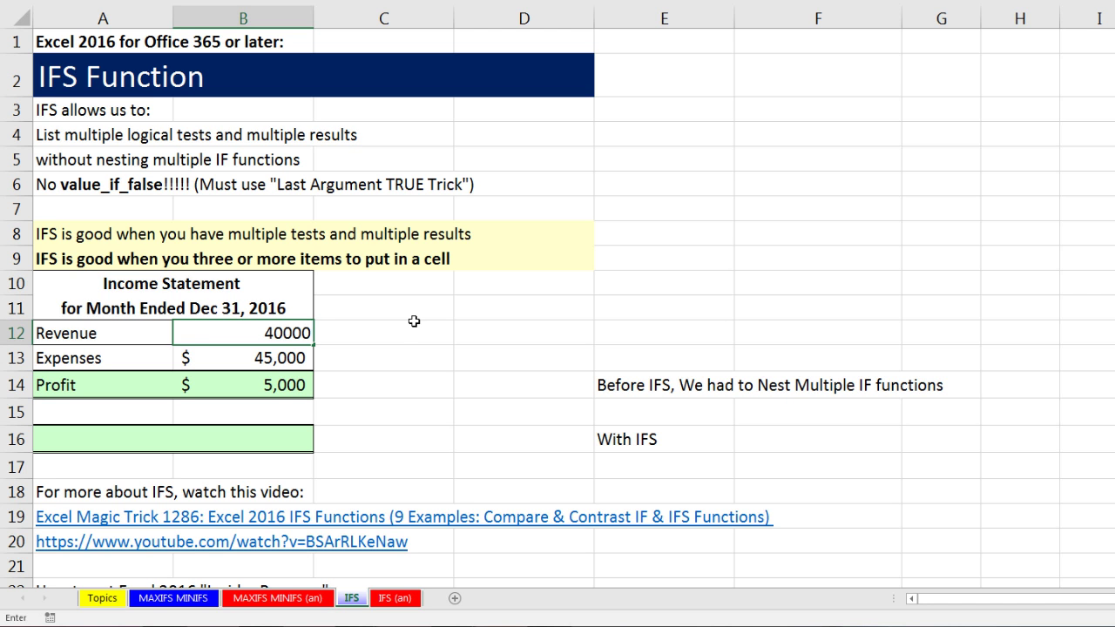
key("Return")
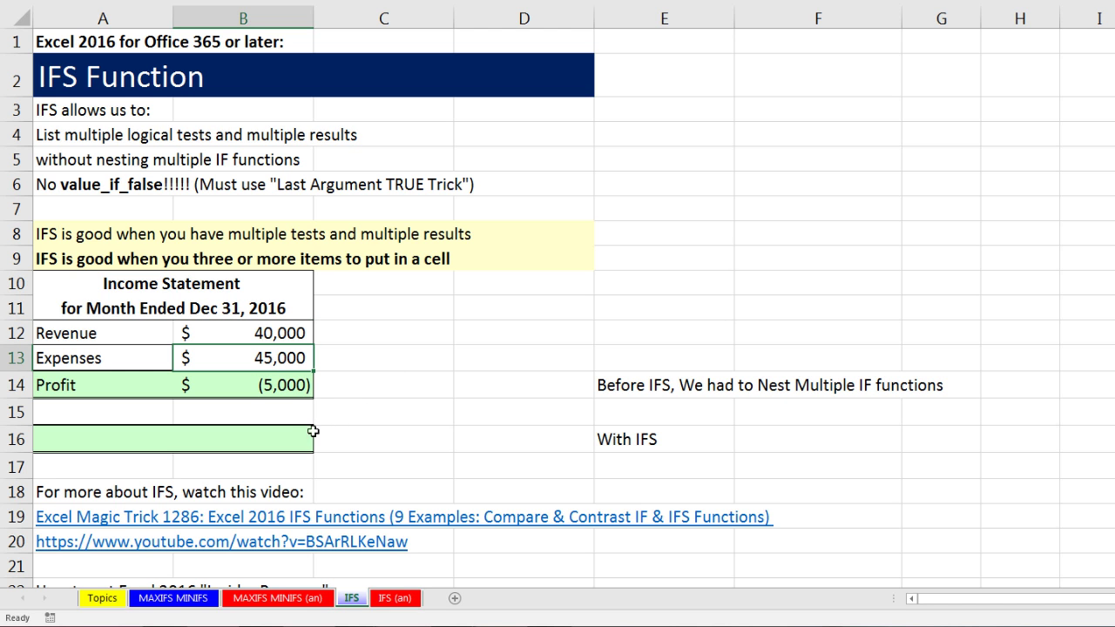
- Replace the label in A14 of the income statement with the text Loss
left_click(291, 392)
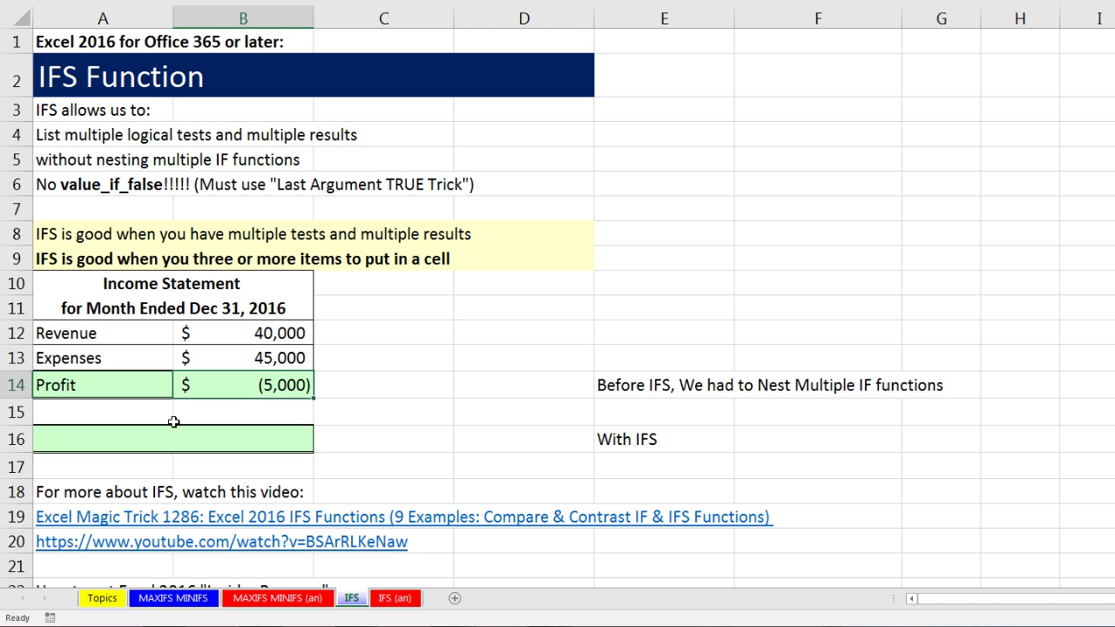
left_click(105, 390)
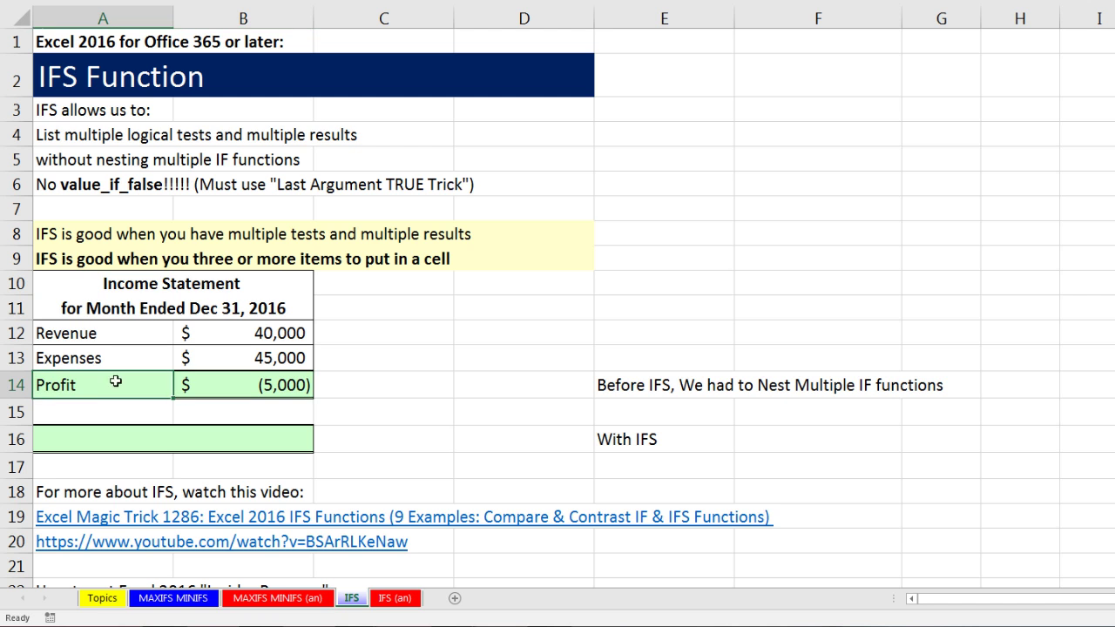
type("Loss")
key("ctrl+Return")
key("Right")
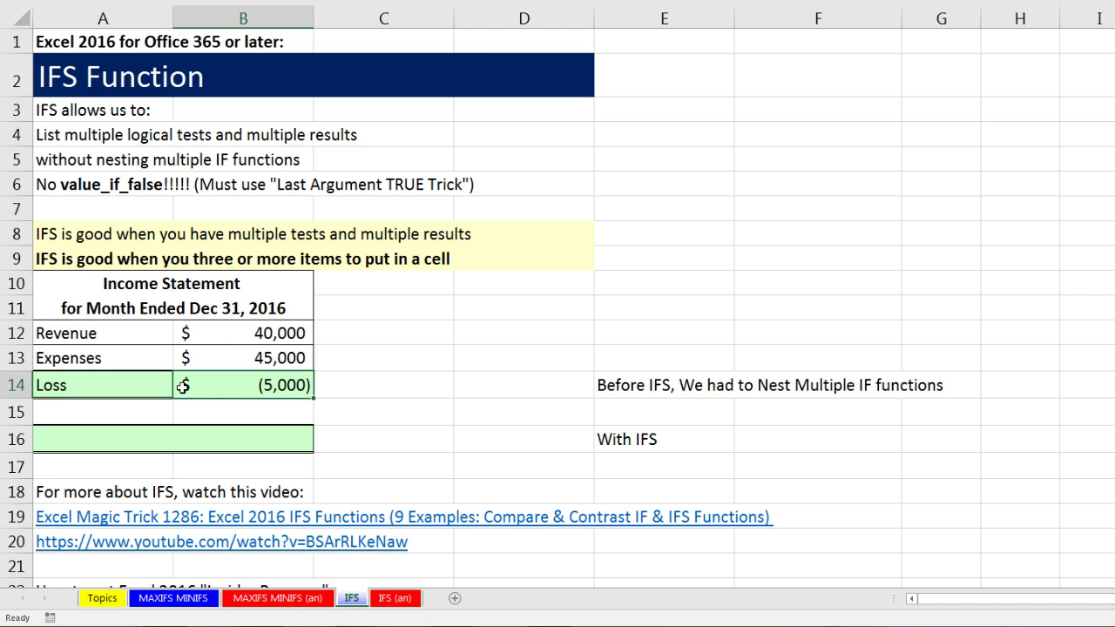
- Wrap the revenue minus expenses calculation in B14 in the ABS function: =ABS(B12-B13)
double_click(198, 384)
key("ctrl+Return")
left_click(123, 383)
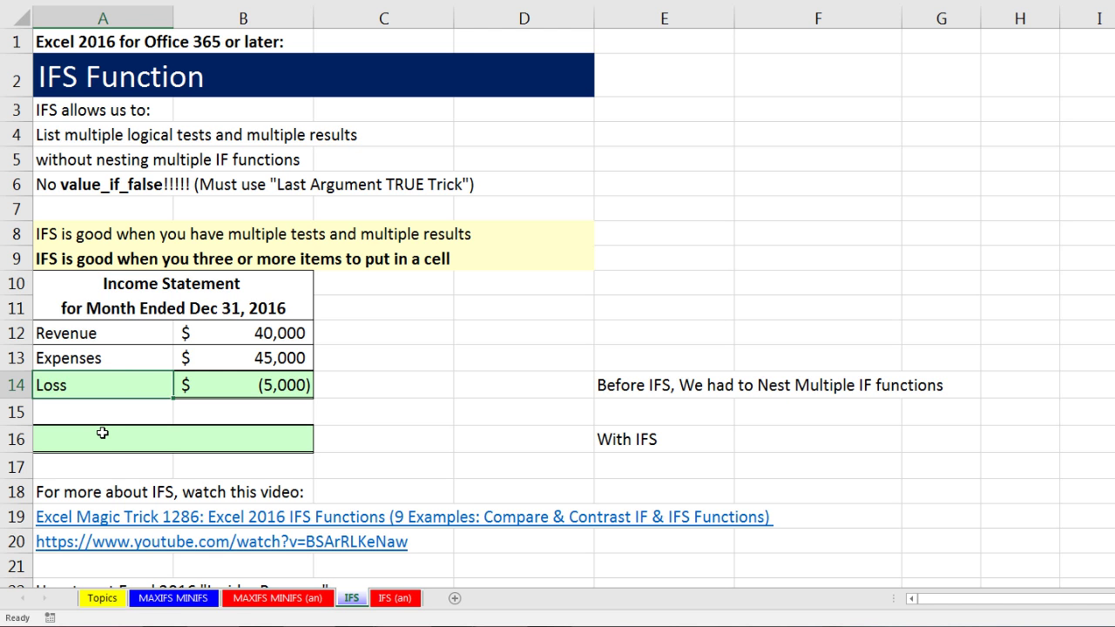
double_click(261, 385)
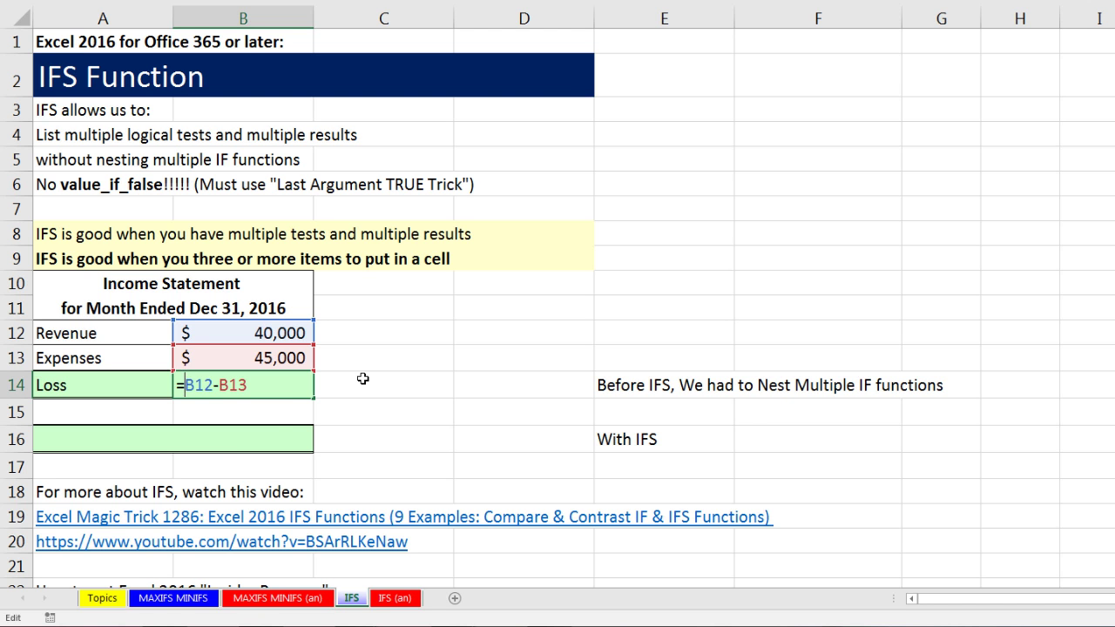
type("abs")
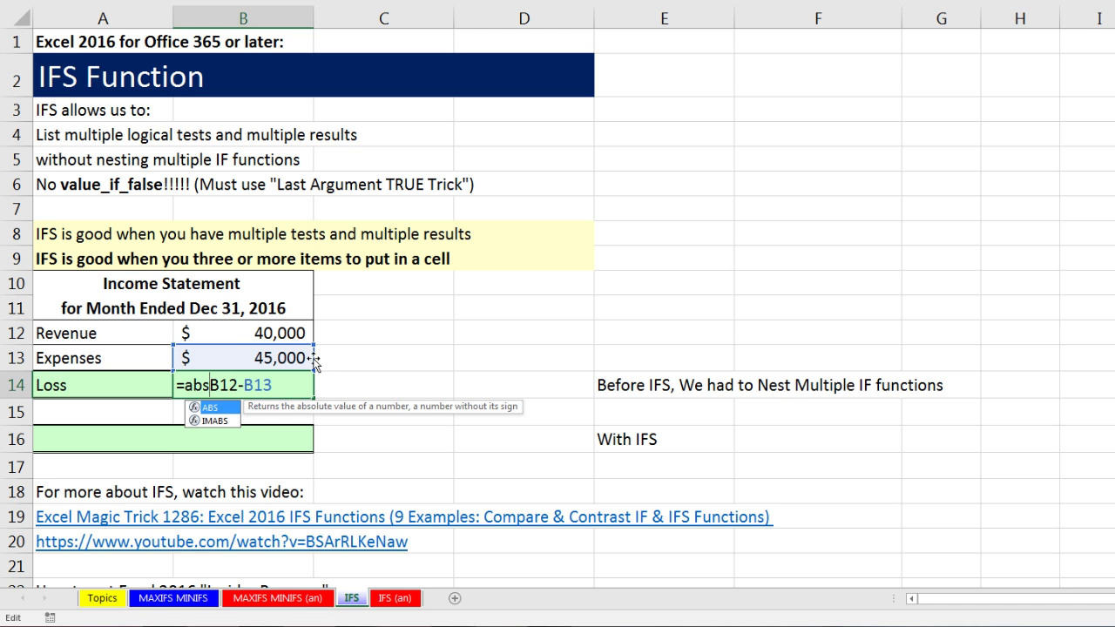
key("Tab")
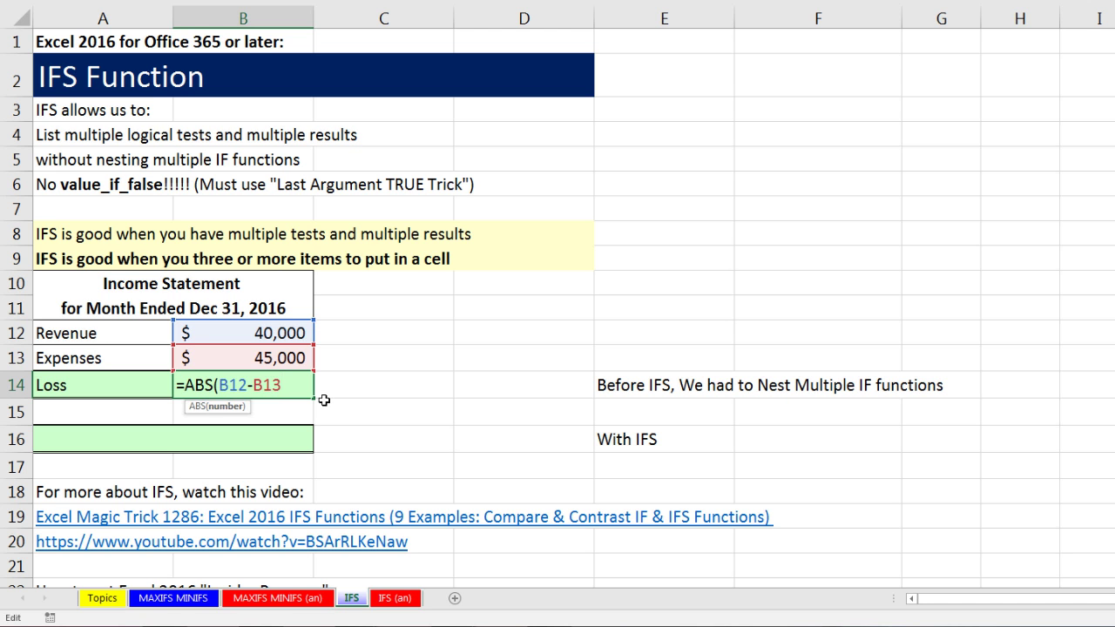
type(")")
key("ctrl+Return")
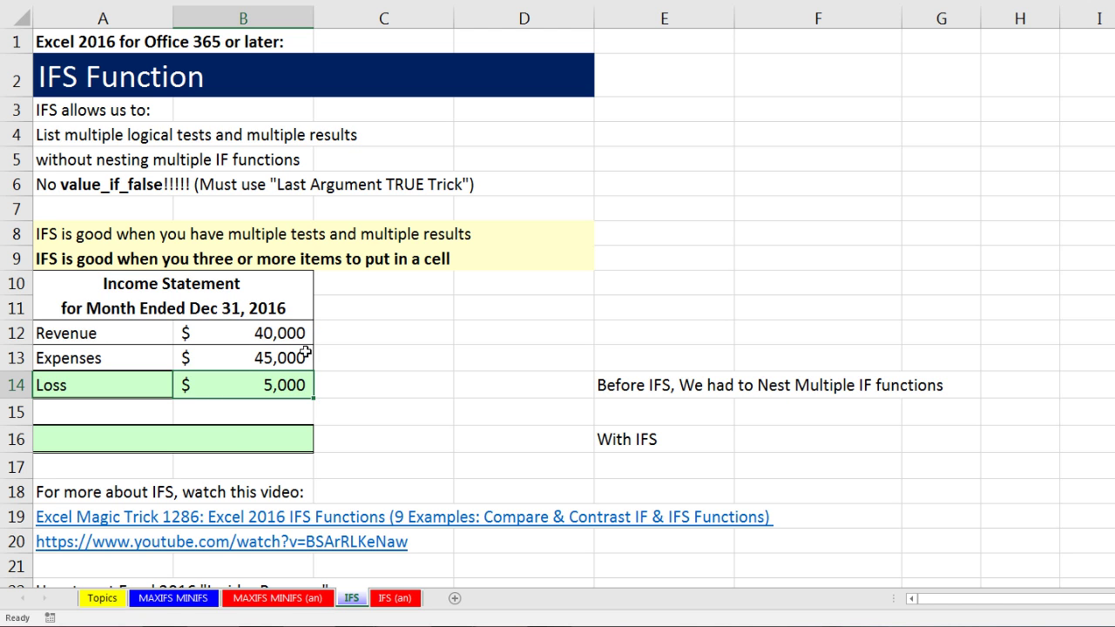
- Set the revenue in B12 to 50,000 and compare the label and amount in row 14
left_click(146, 381)
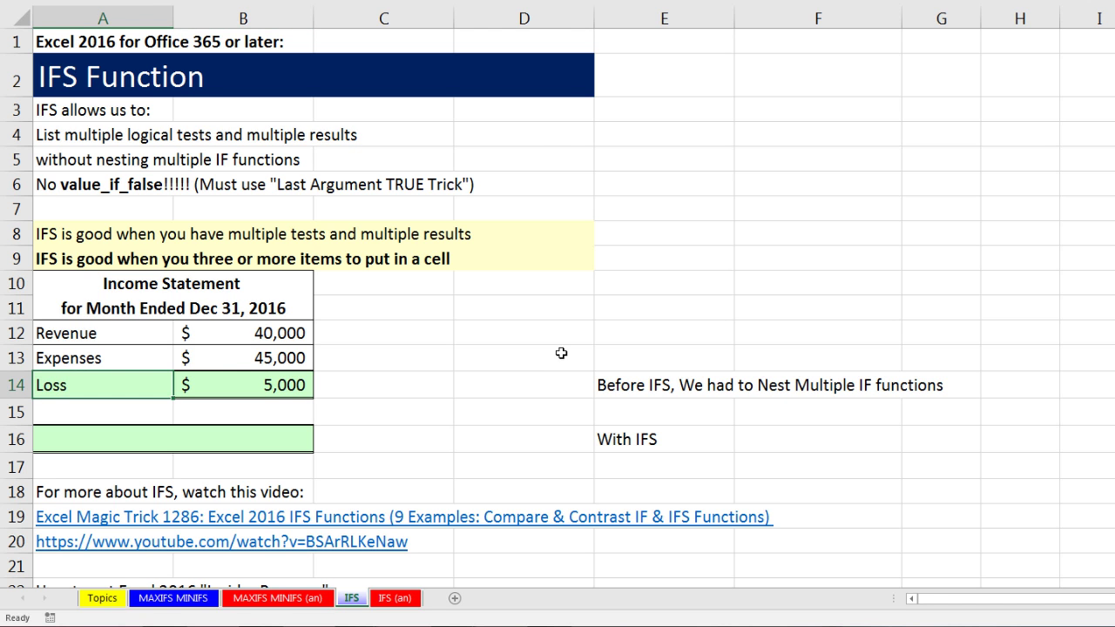
left_click(216, 329)
type("50,000")
key("ctrl+Return")
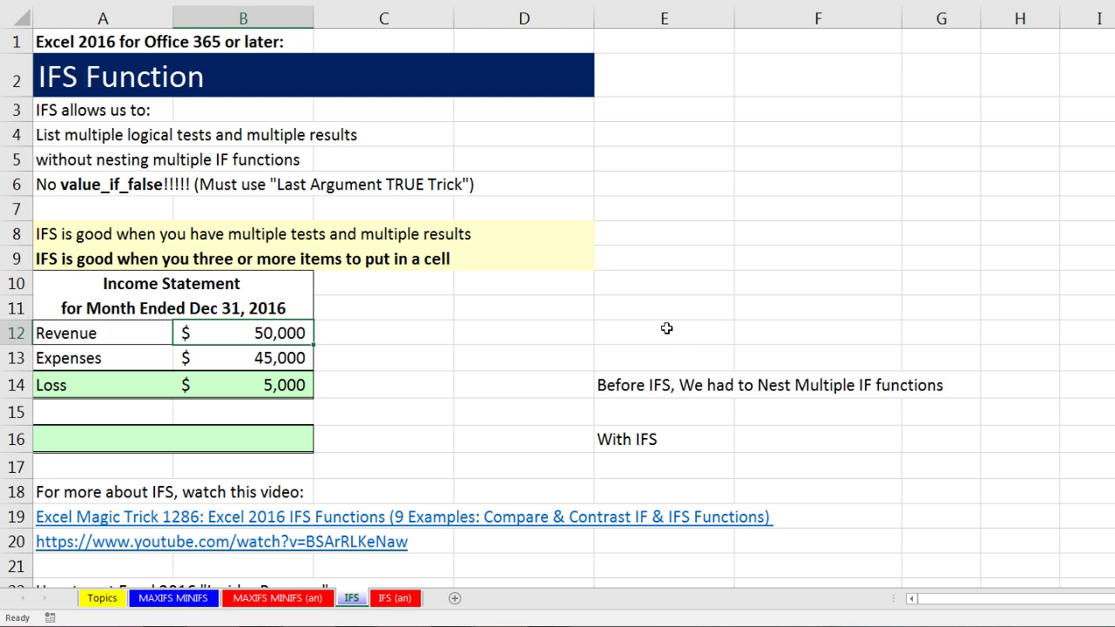
left_click(292, 374)
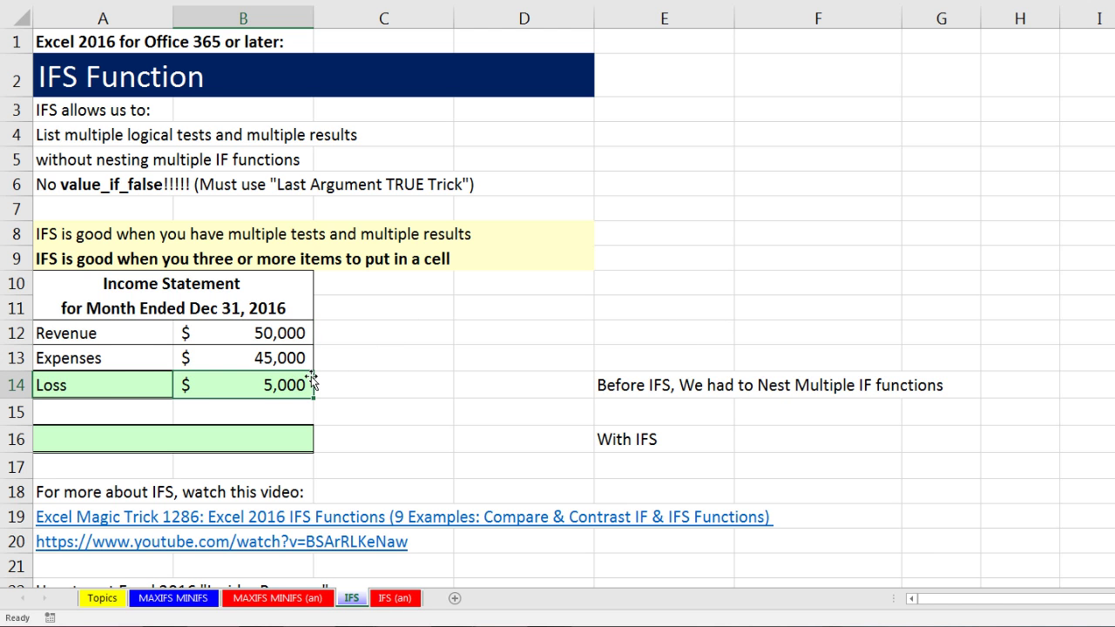
- Start an IF formula in A14 with the logical test B12>B13 and "Profit" as value_if_true
left_click(108, 374)
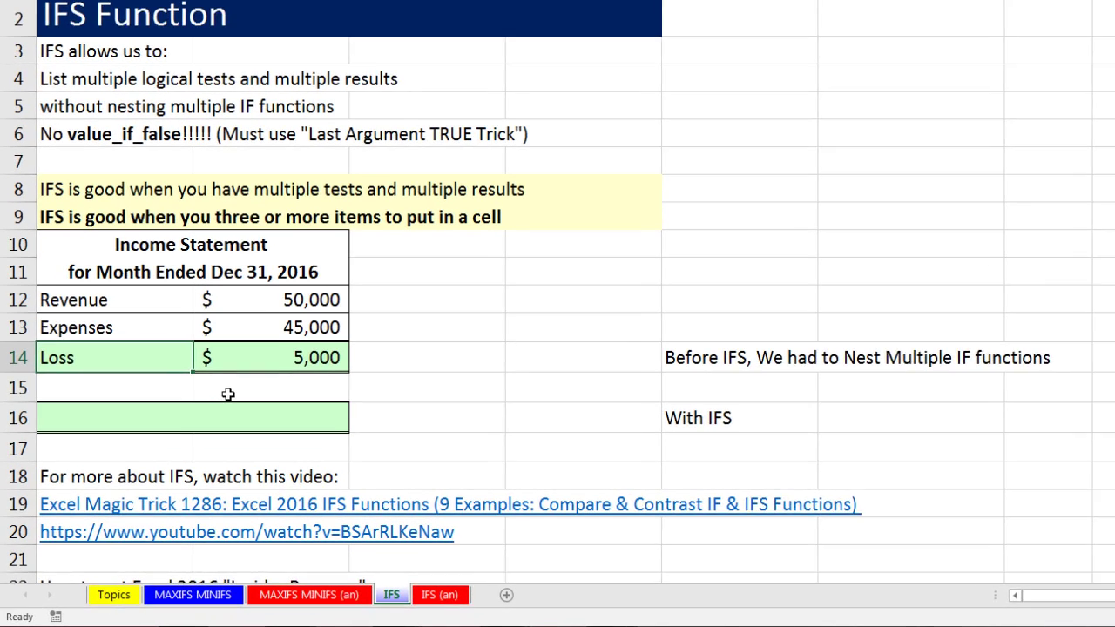
type("=if")
key("Tab")
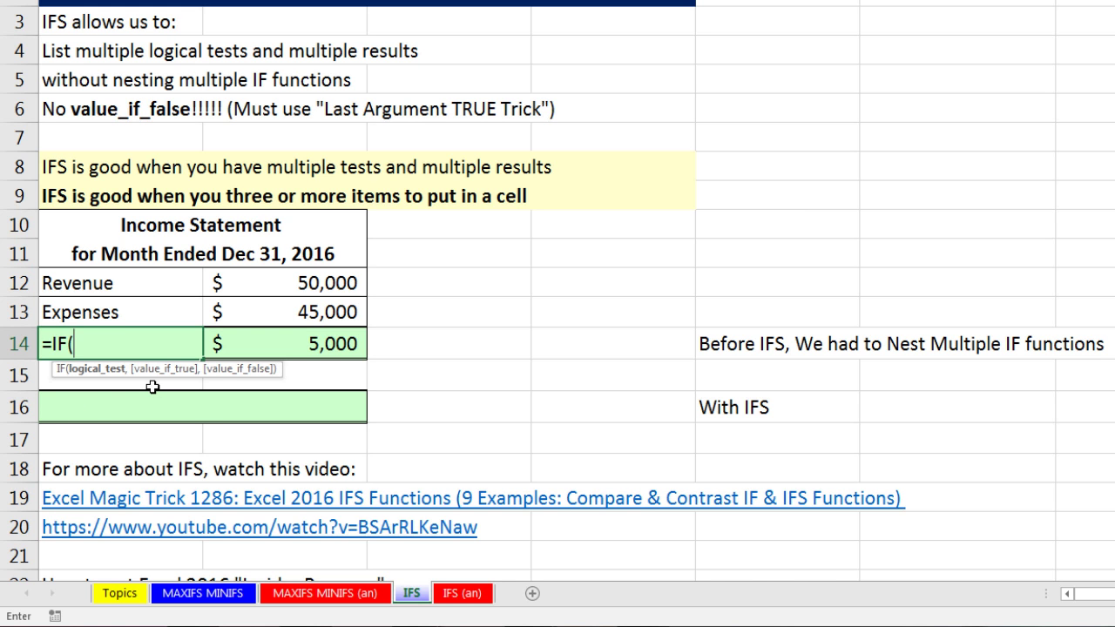
left_click(253, 276)
type(">")
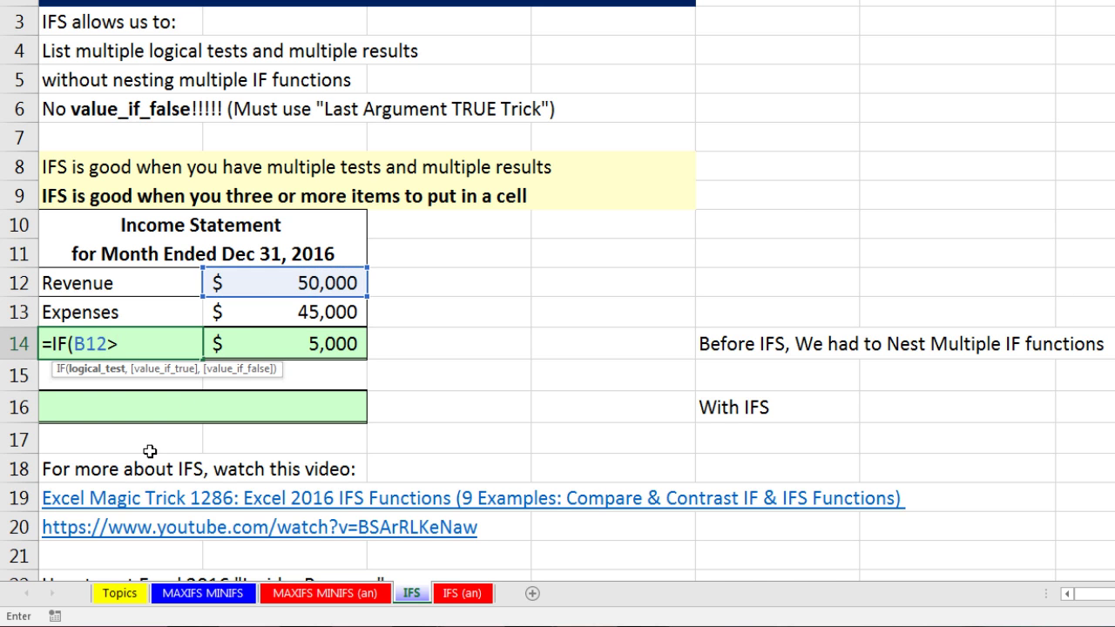
left_click(264, 311)
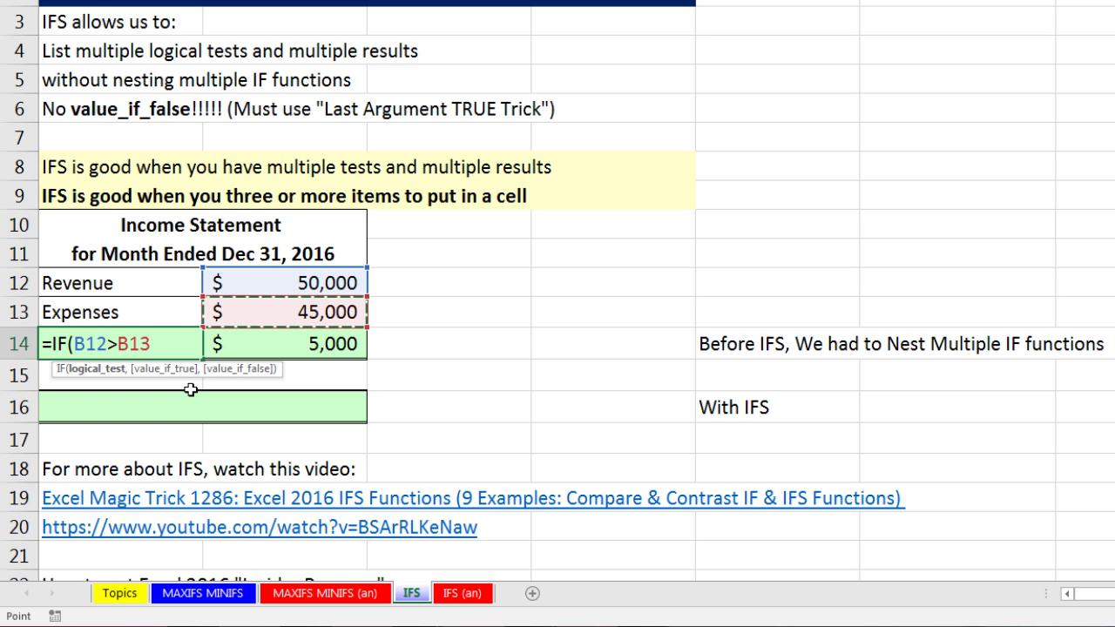
type(",")
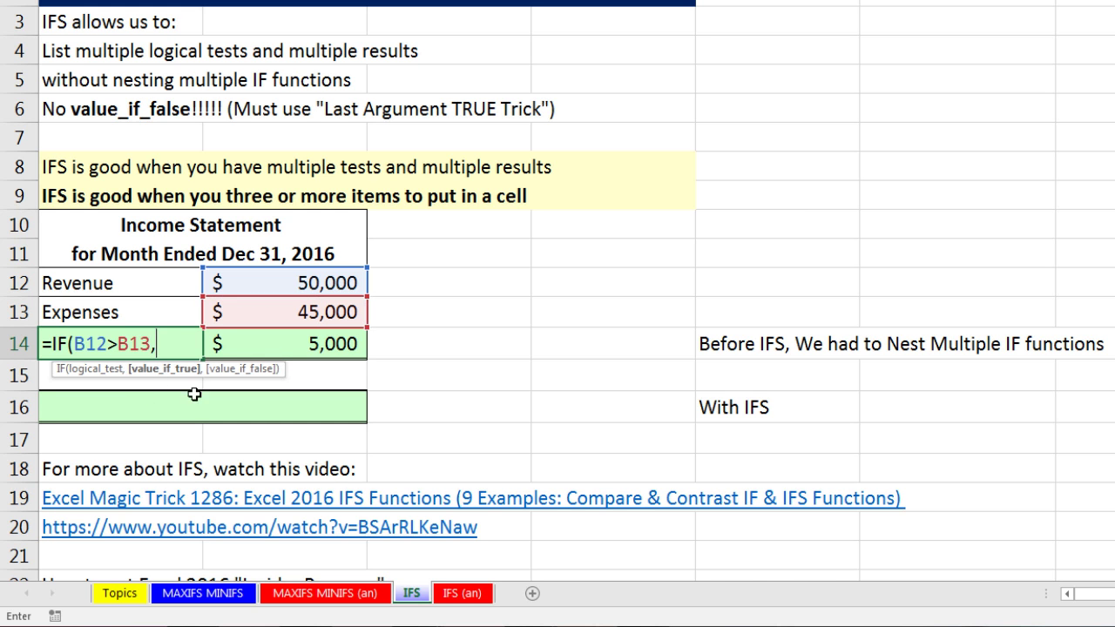
type("\"Profit")
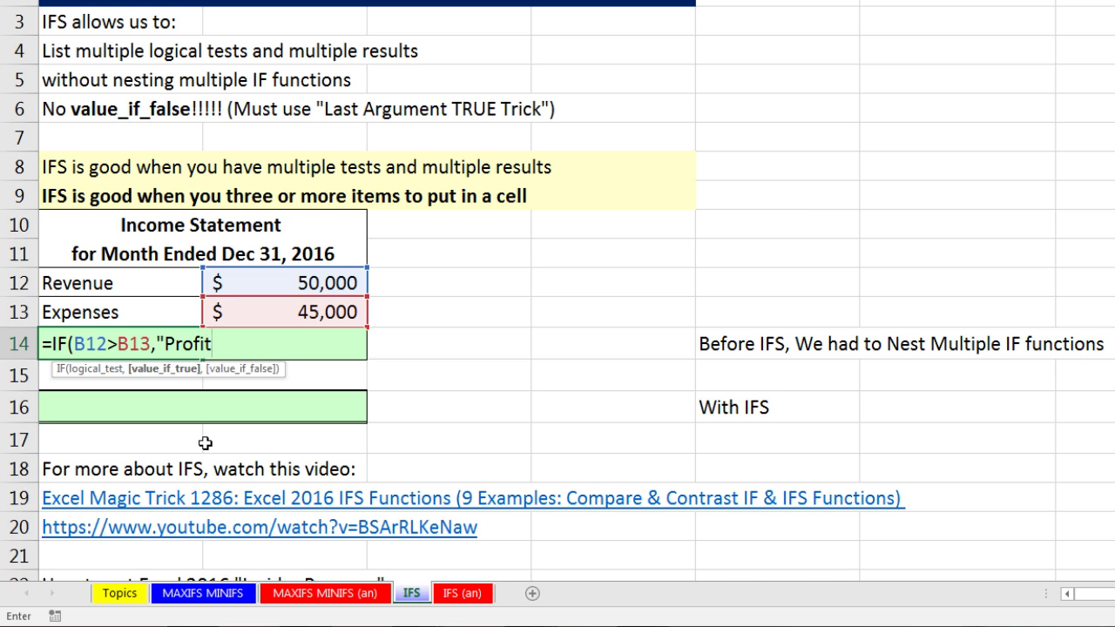
type("\",")
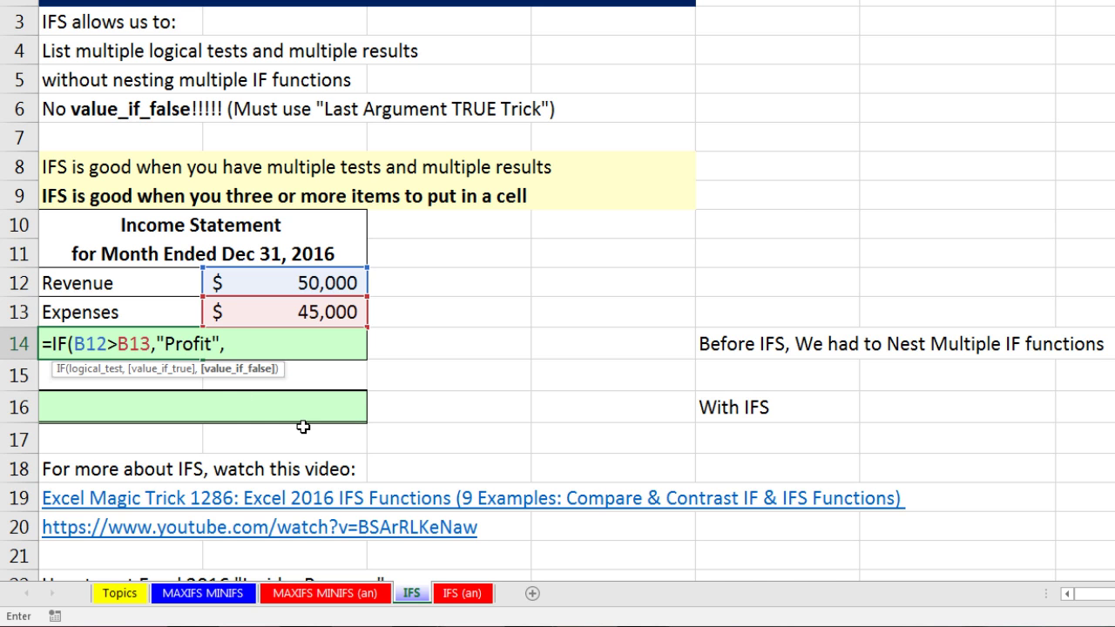
- Nest a second IF as the value_if_false in A14, with the logical test B13>B12 and "Loss" as its value_if_true
type("if")
key("Tab")
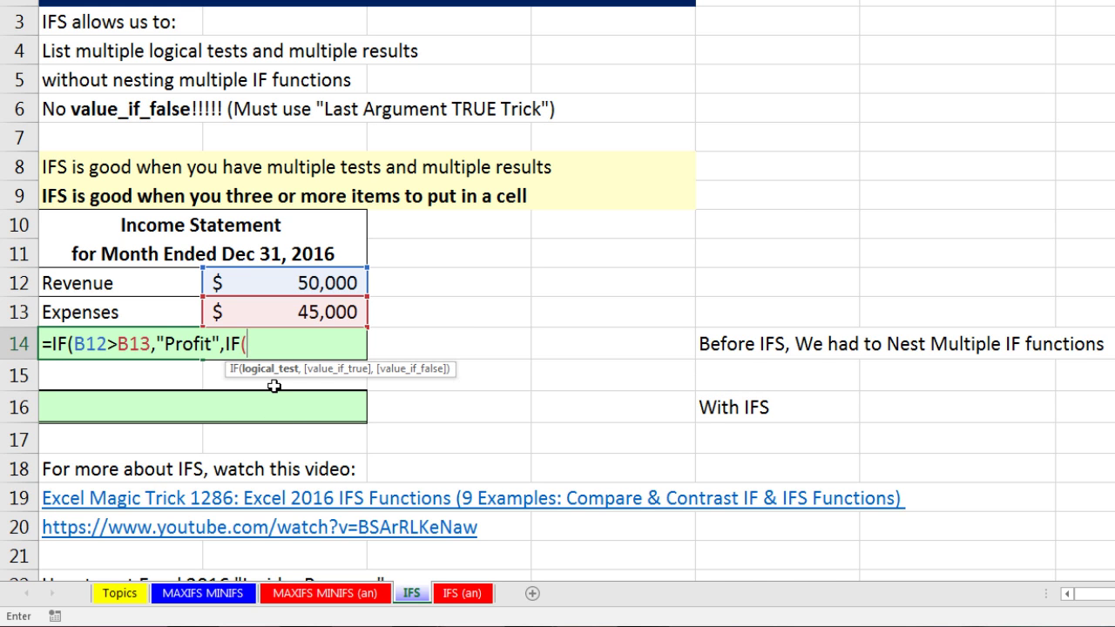
left_click(284, 315)
type(">")
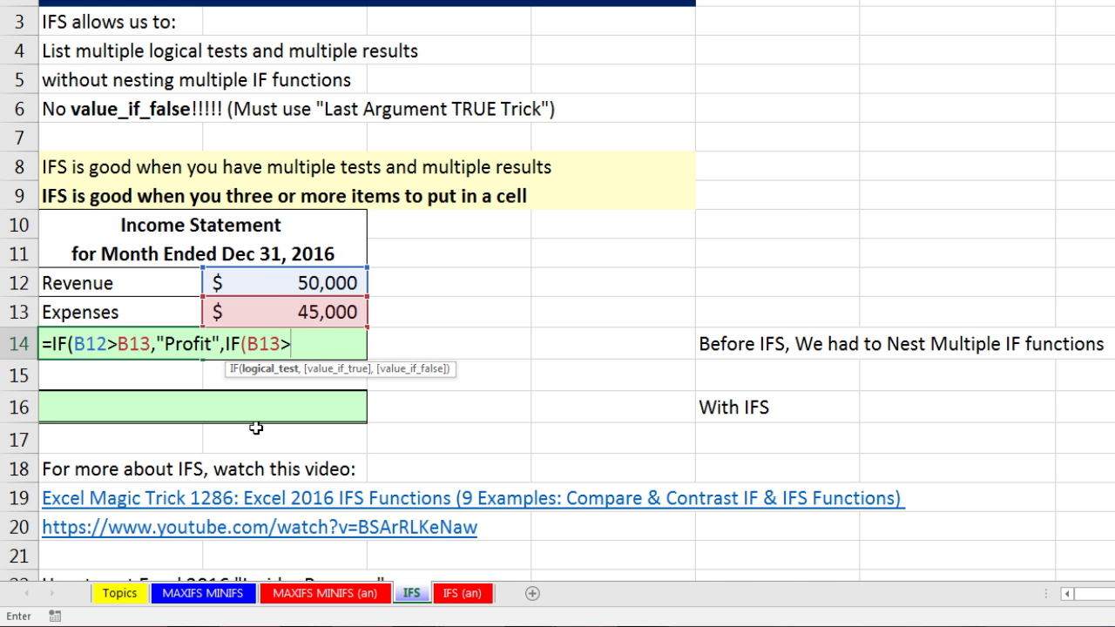
left_click(271, 279)
type(",")
type("\"Loss")
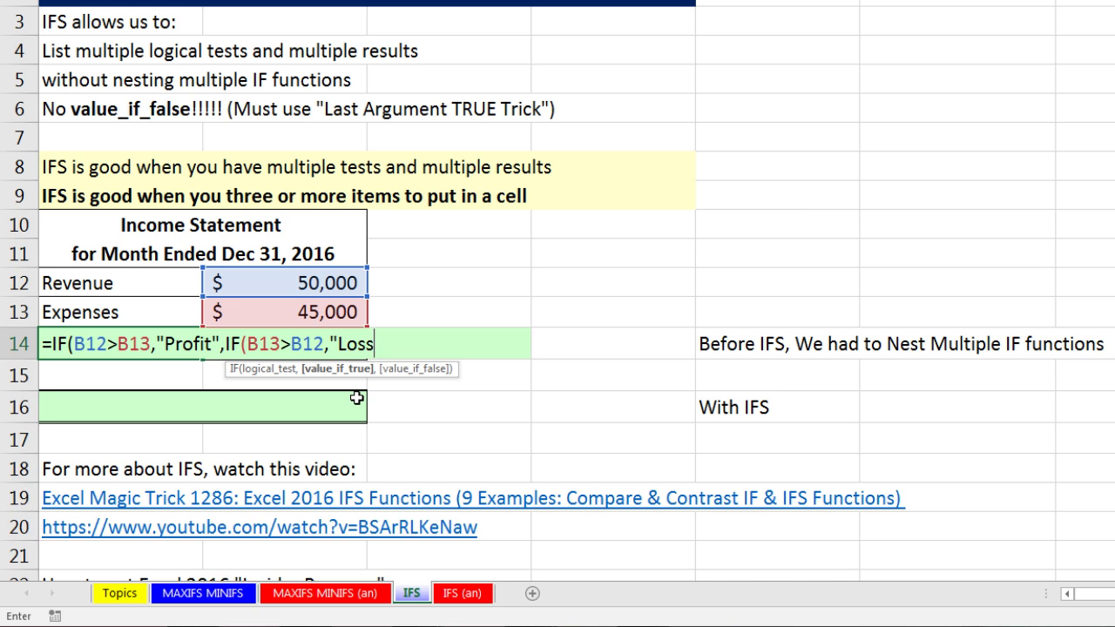
type("\",")
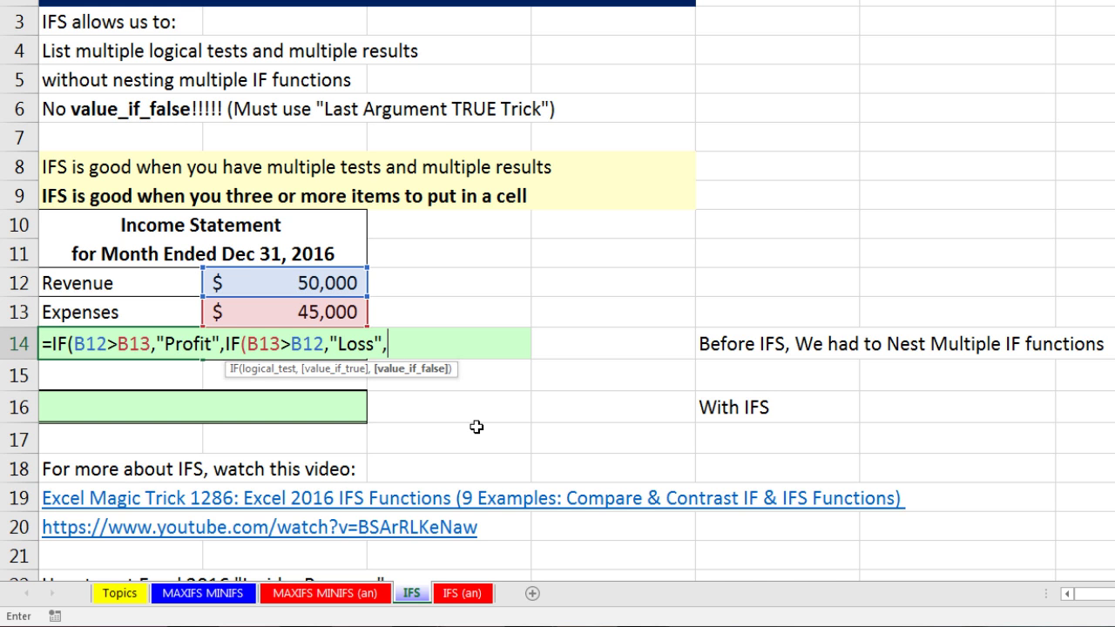
- Add "Break Even" as the nested IF's value_if_false, close both functions and enter the formula in A14
type("Break Even")
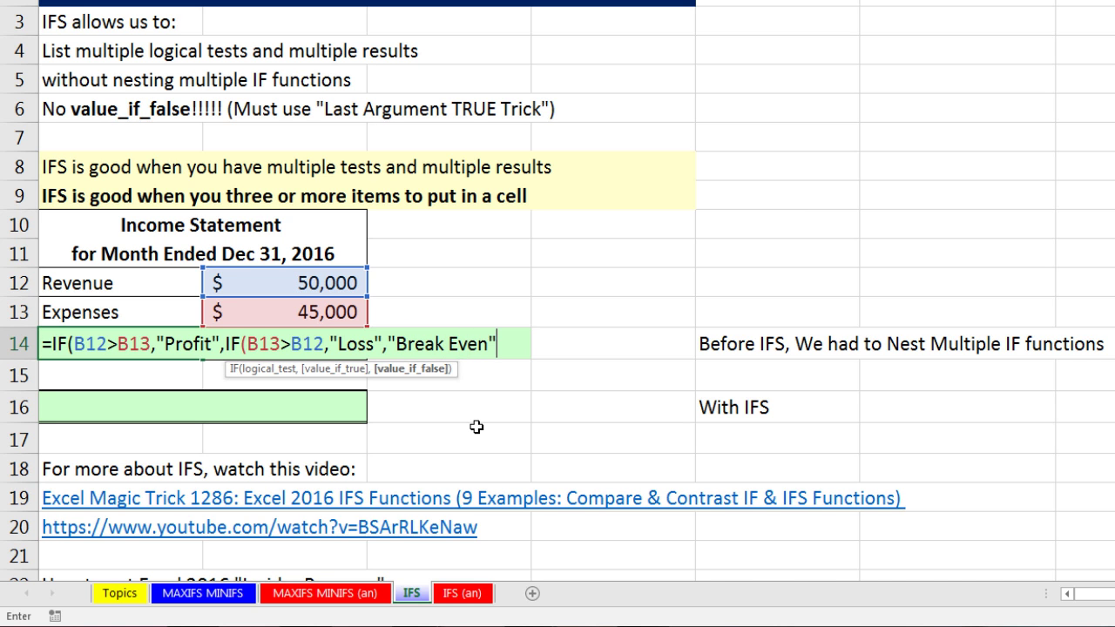
type("\")")
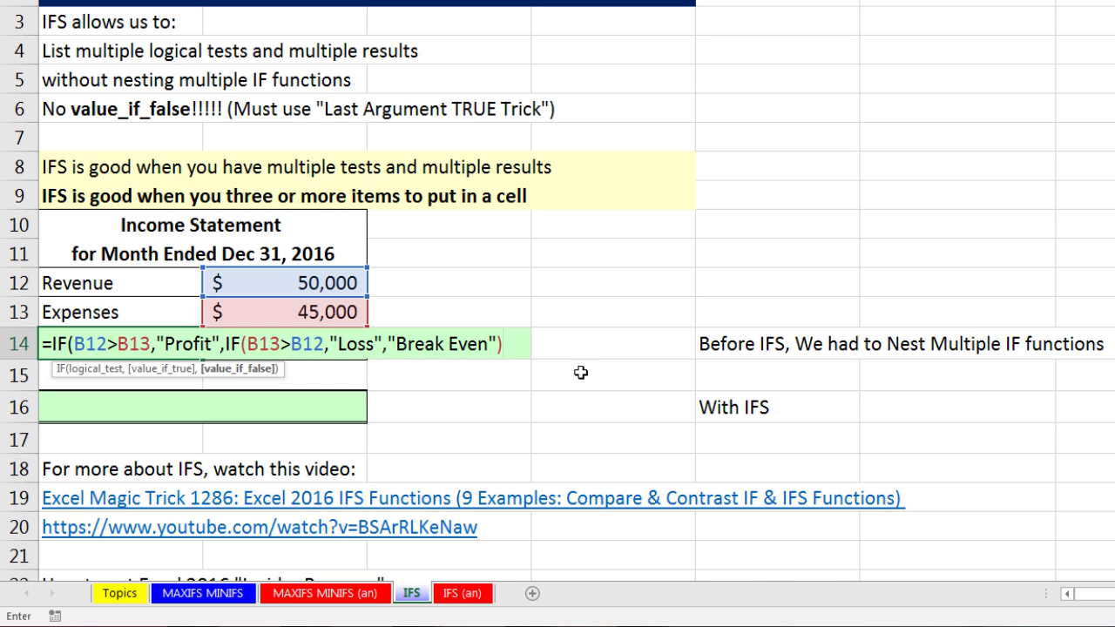
type(")")
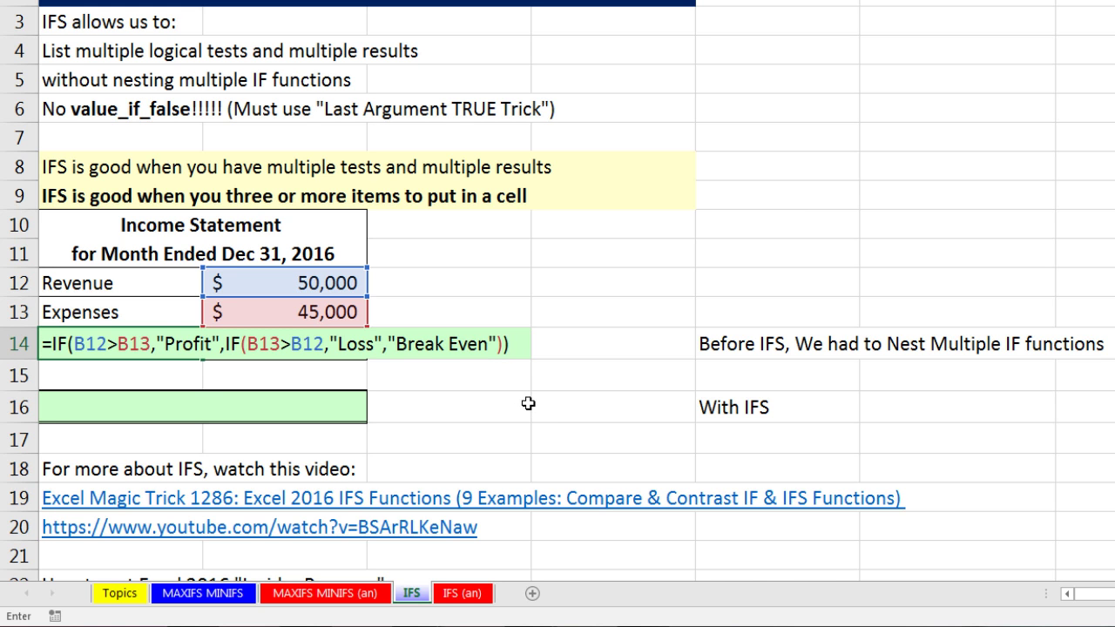
key("Return")
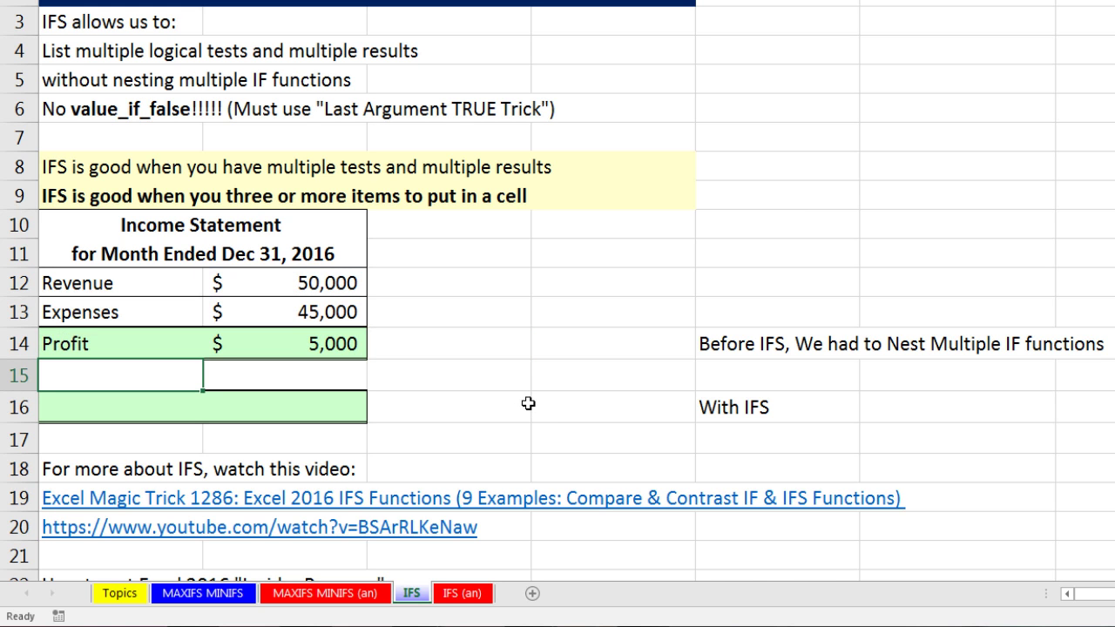
- Set the revenue in B12 to 40,000 and check the label and amount in row 14
left_click(320, 289)
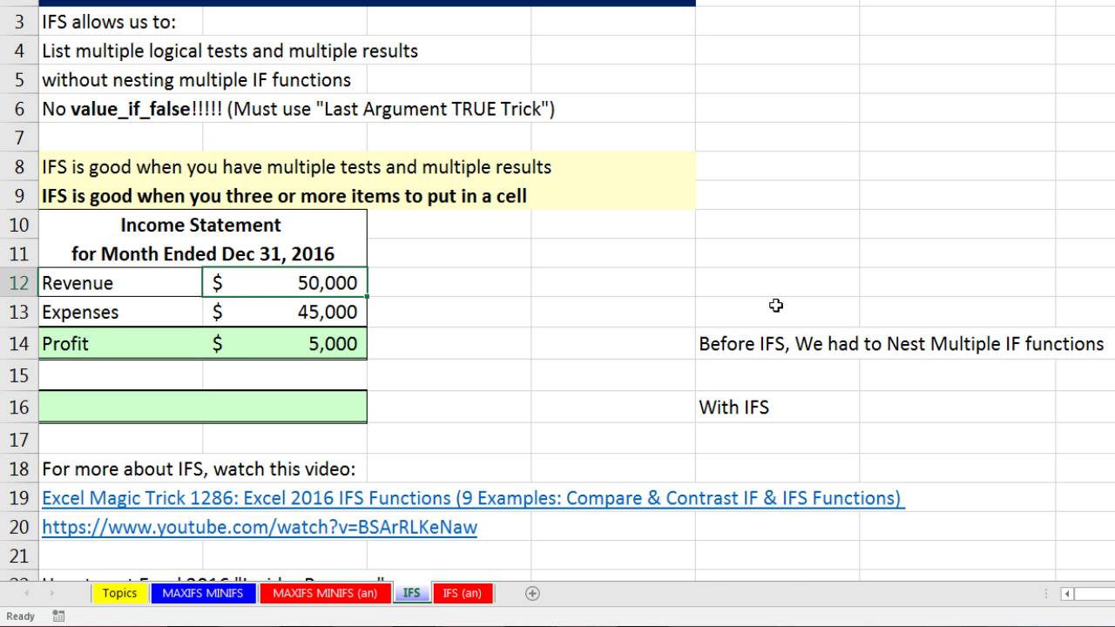
type("40000")
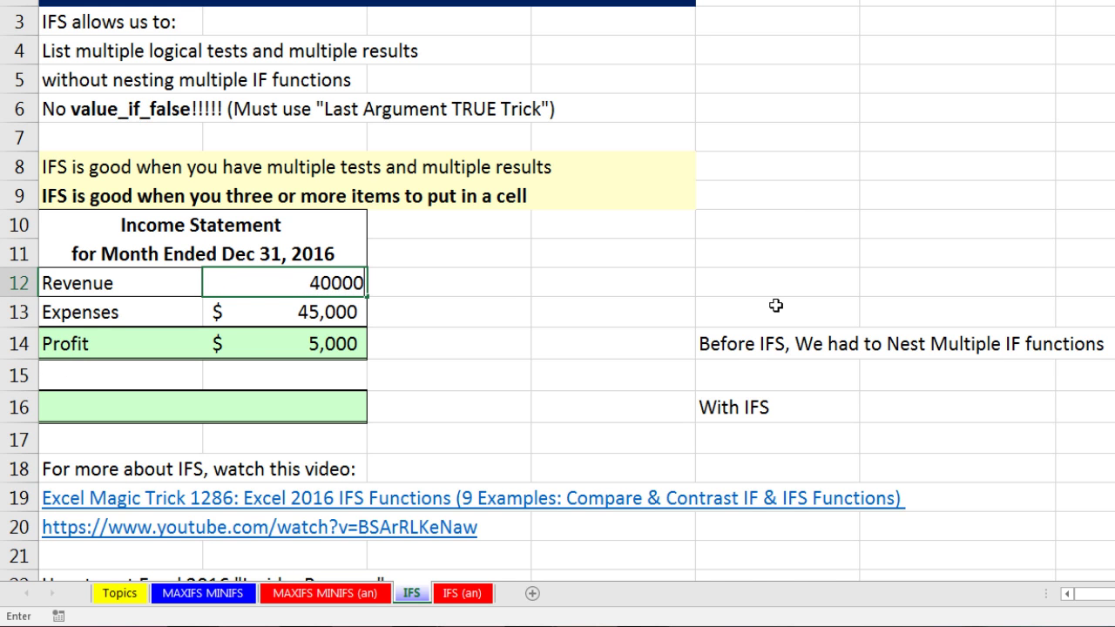
key("ctrl+Return")
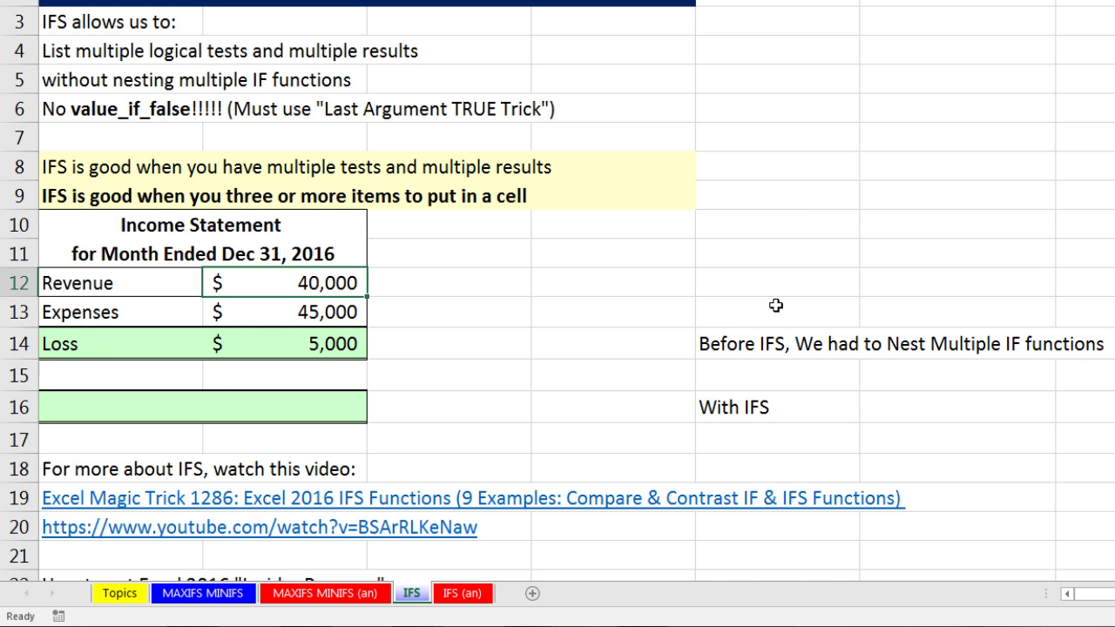
left_click(335, 347)
left_click(127, 351)
- Set the revenue in B12 to 45,000 and review the nested IF formula in A14
left_click(344, 287)
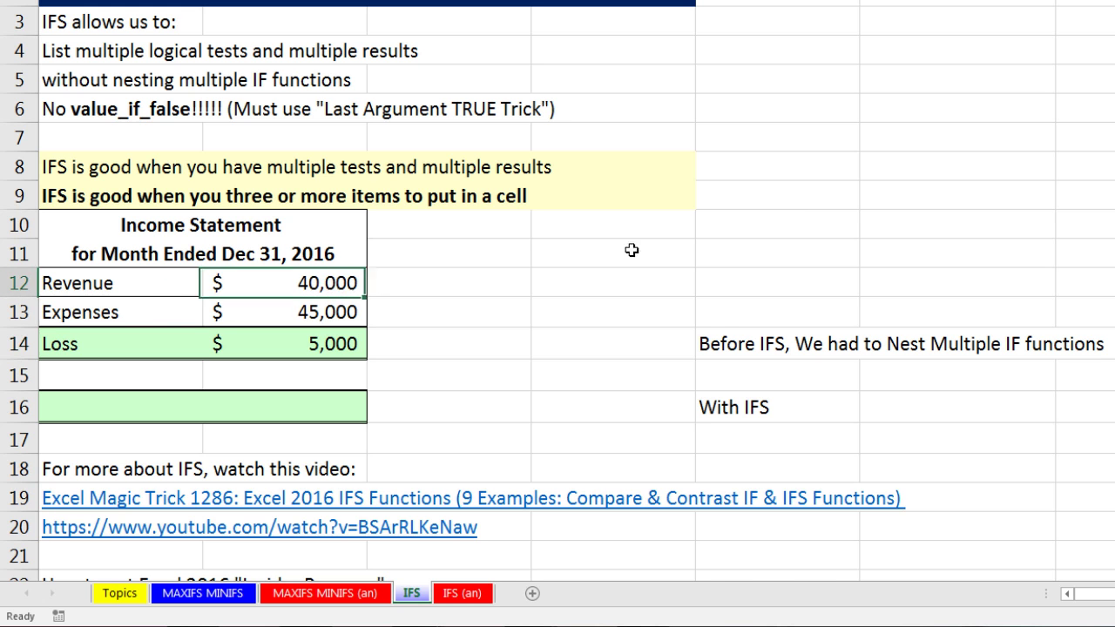
key("F2")
key("BackSpace")
key("BackSpace")
key("BackSpace")
key("BackSpace")
type("5,000")
key("ctrl+Return")
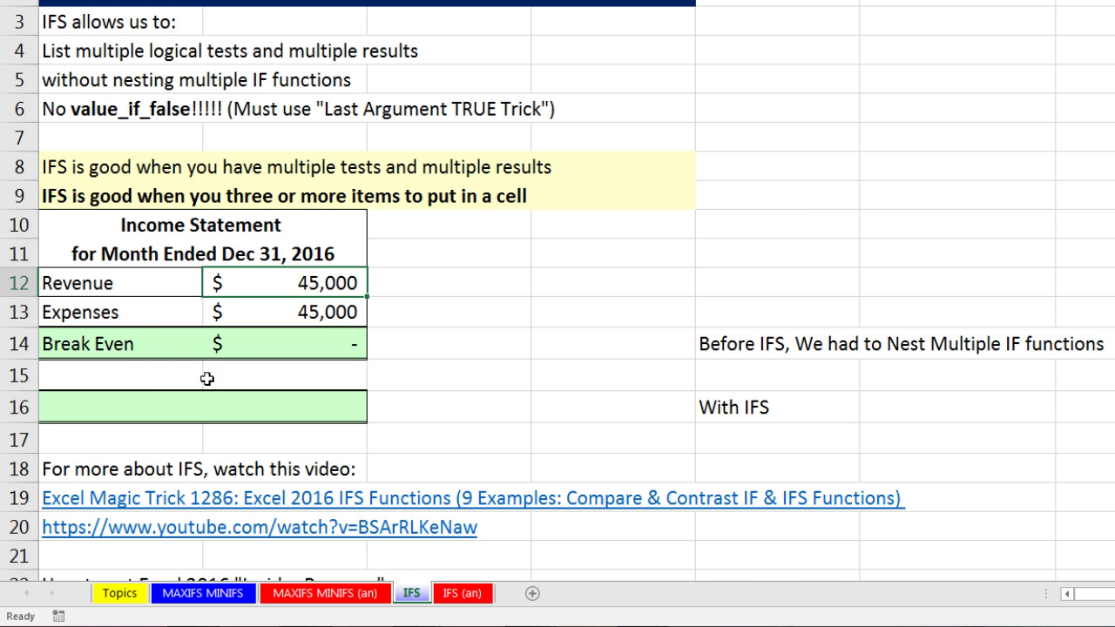
double_click(175, 348)
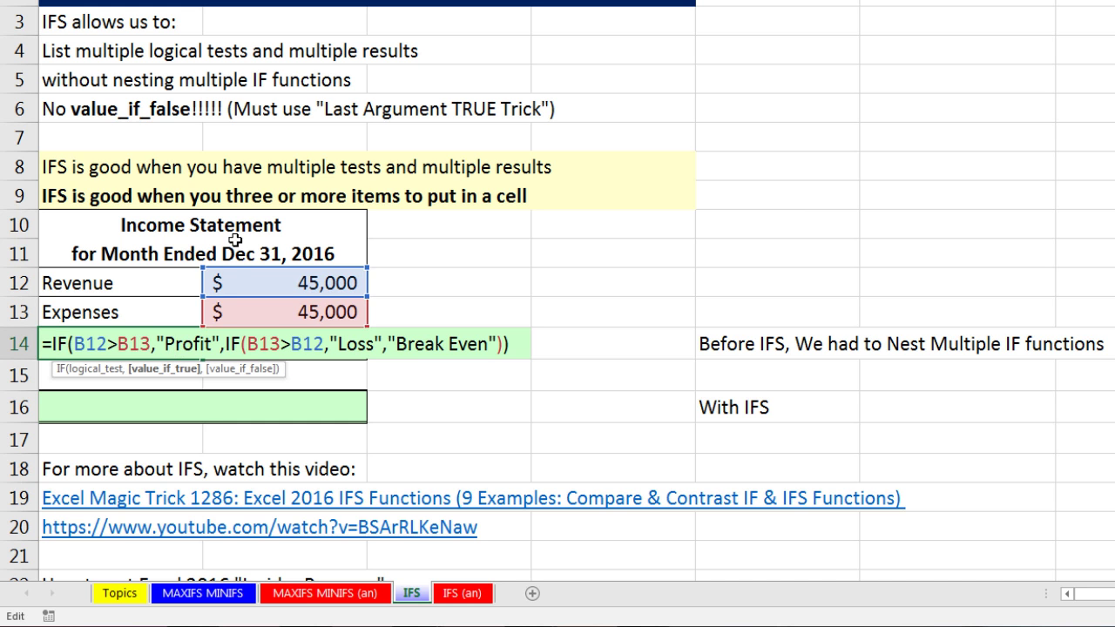
- Calculate the absolute revenue minus expenses difference in B16 with =ABS(B12-B13), and set the revenue in B12 to 50,000
left_click(356, 406)
type("=abs")
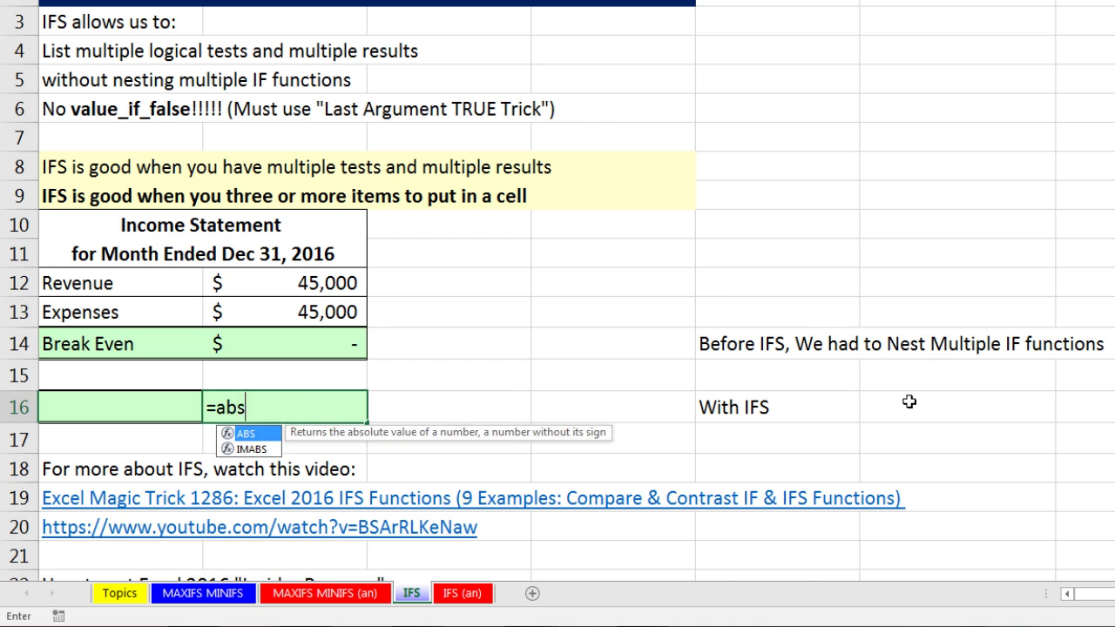
key("Tab")
left_click(345, 289)
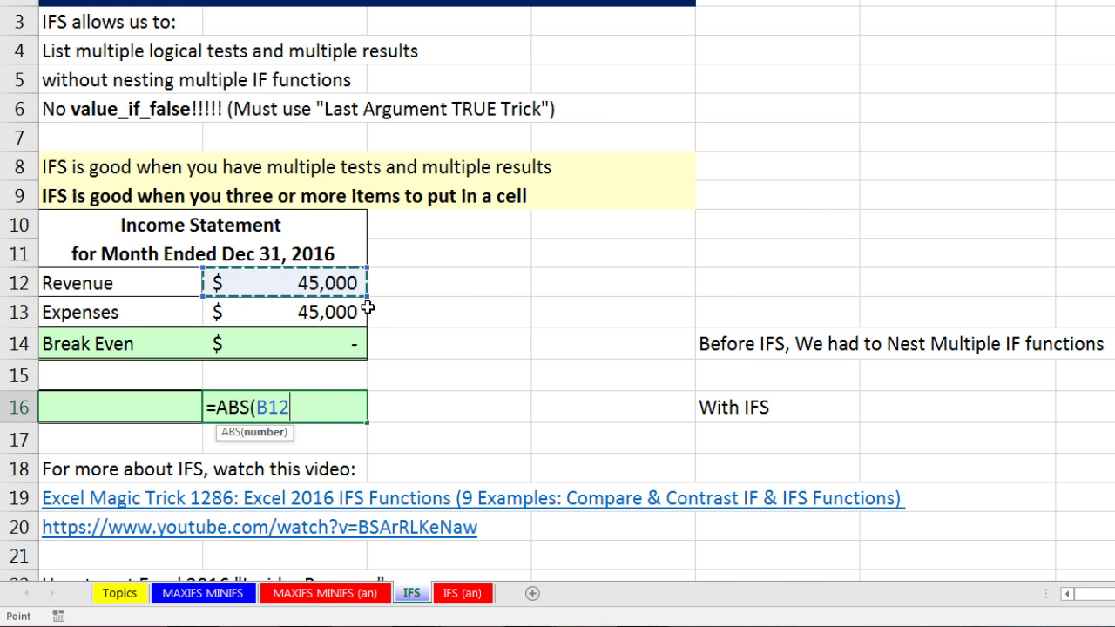
type("-")
left_click(341, 315)
type(")")
key("Return")
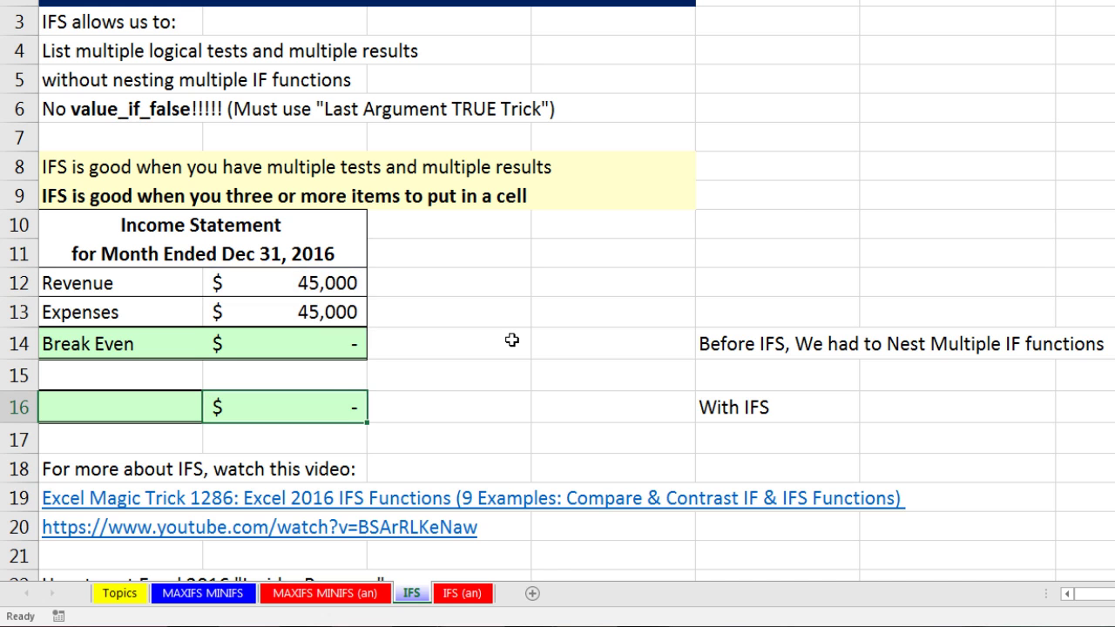
left_click(322, 291)
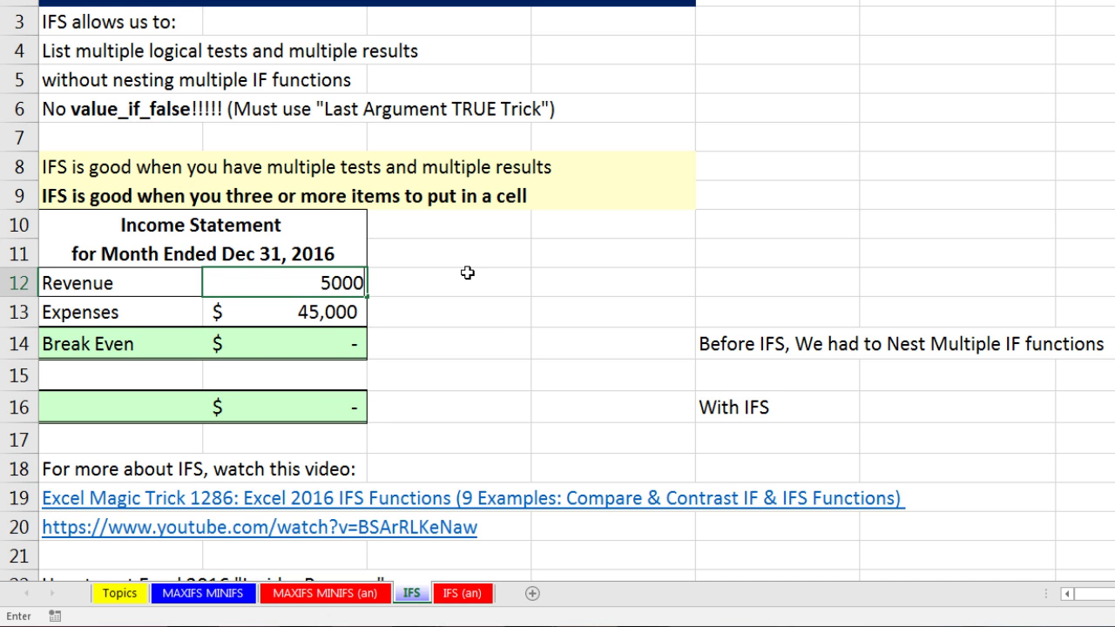
key("Return")
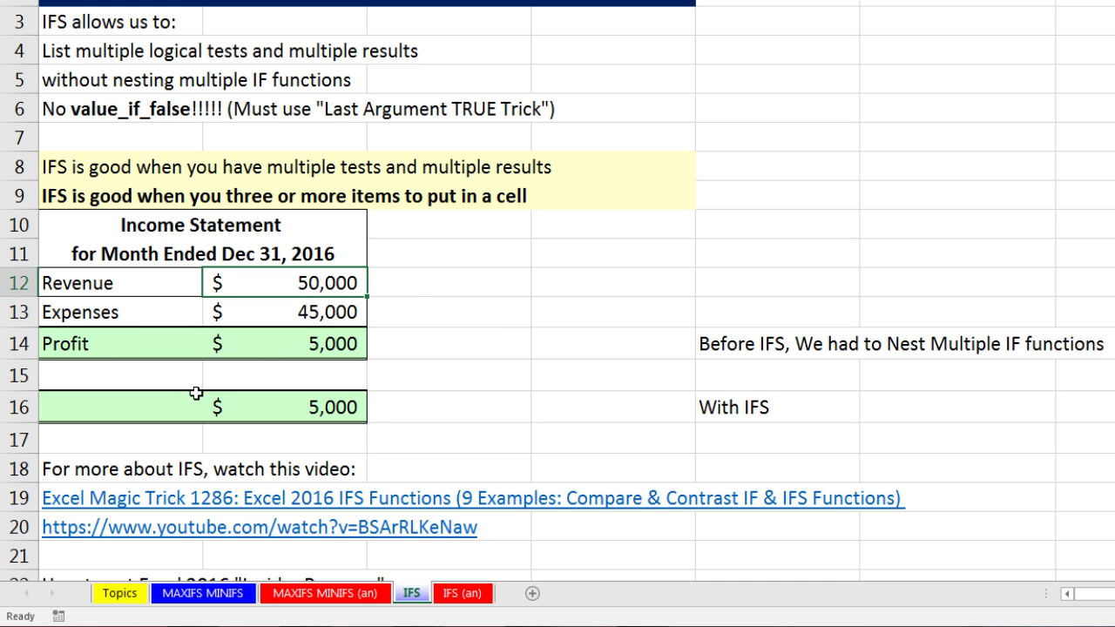
- Start an IFS formula in A16 with B12>B13 as logical_test1 and "Profit" as value_if_true1
left_click(171, 405)
type("=if")
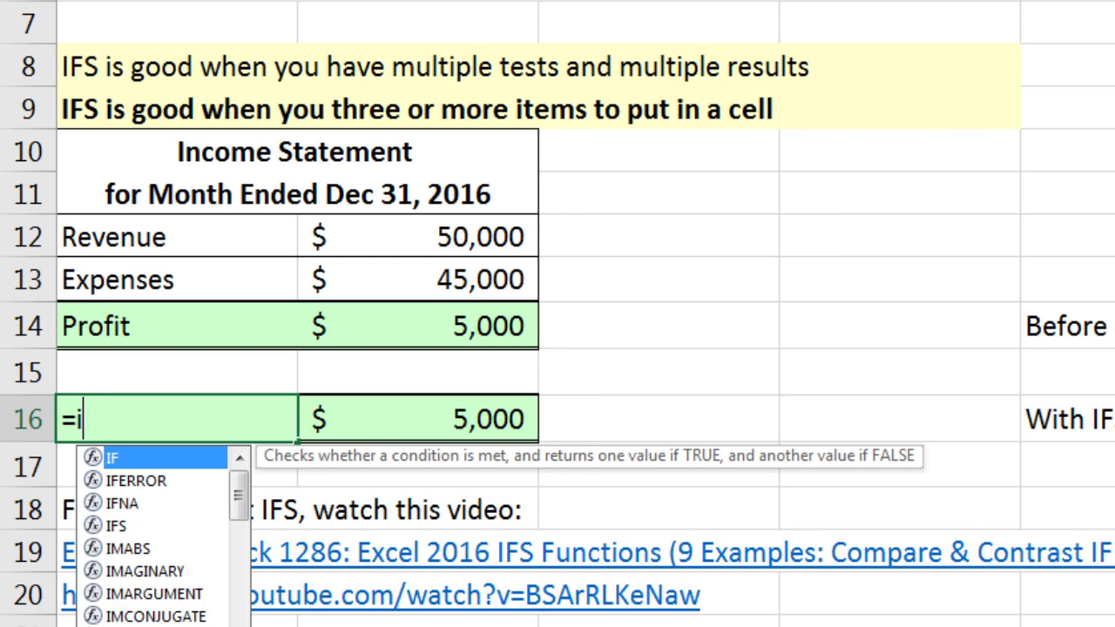
key("Down")
key("Down")
key("Down")
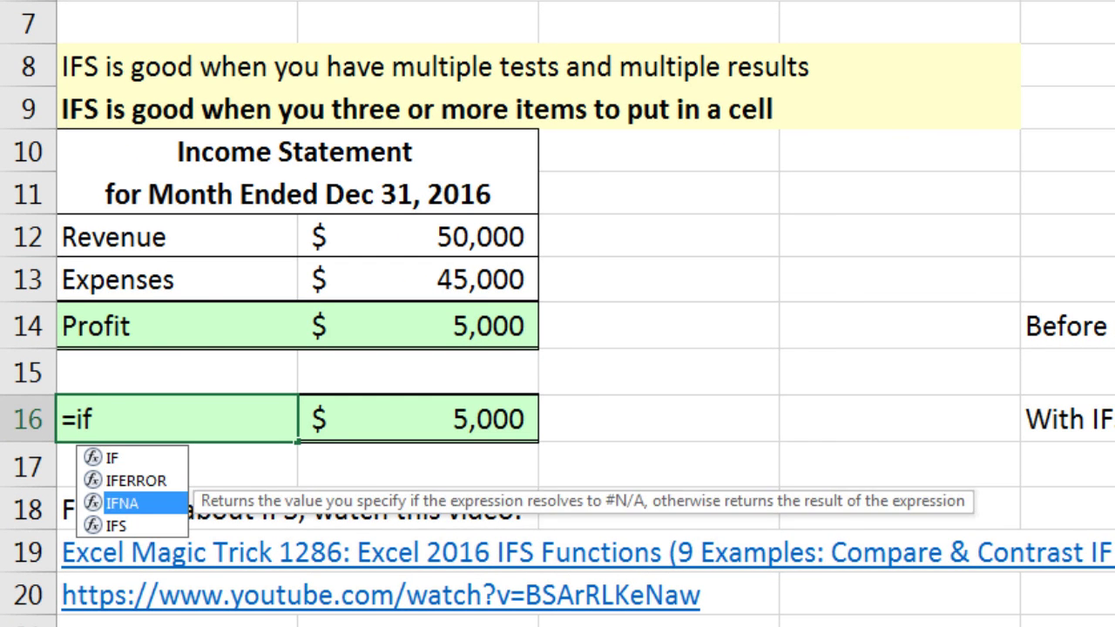
key("Tab")
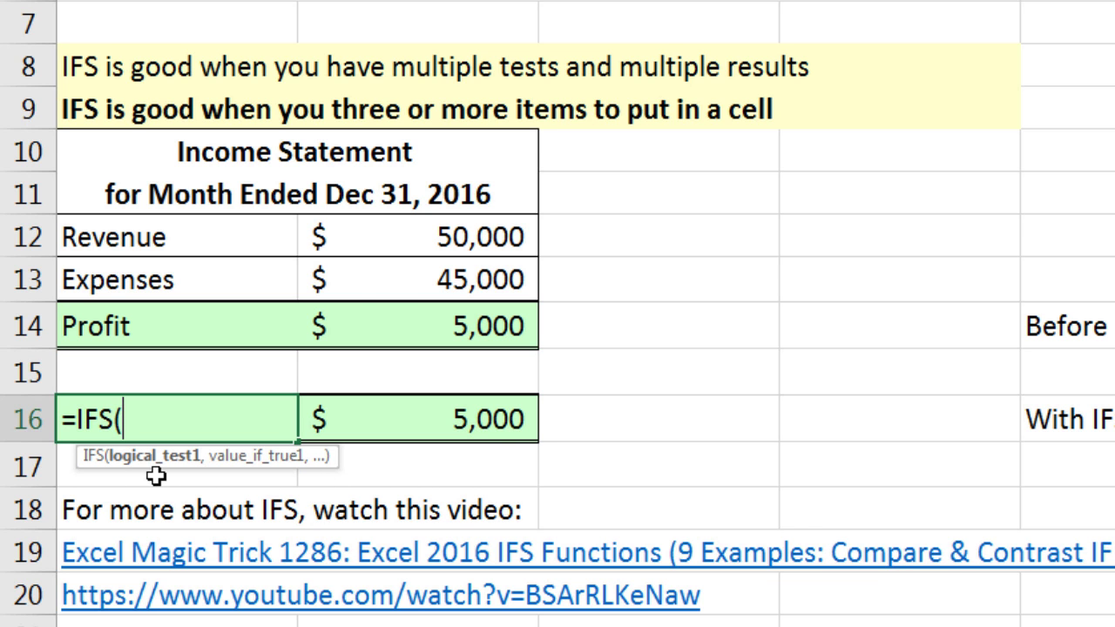
left_click(401, 241)
type(">")
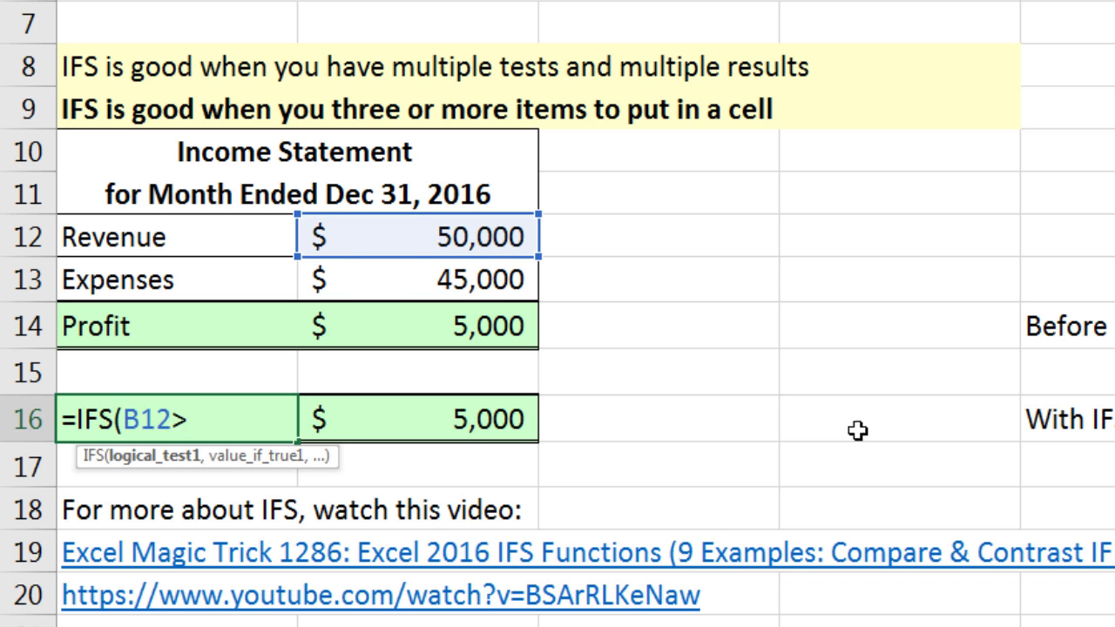
left_click(471, 283)
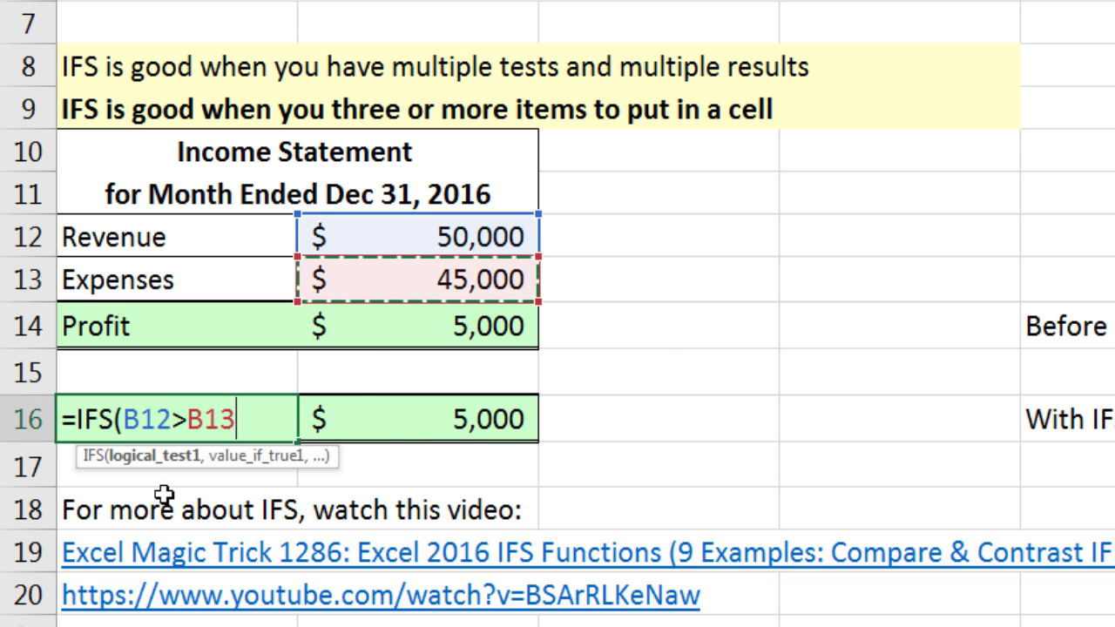
type(",")
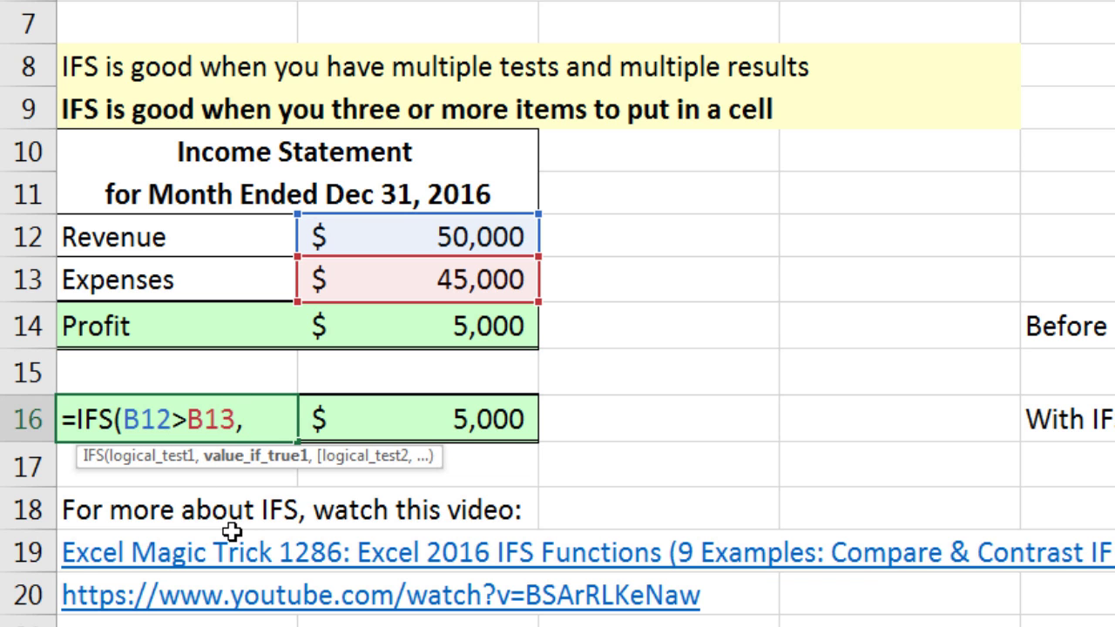
type("\"Profit\"")
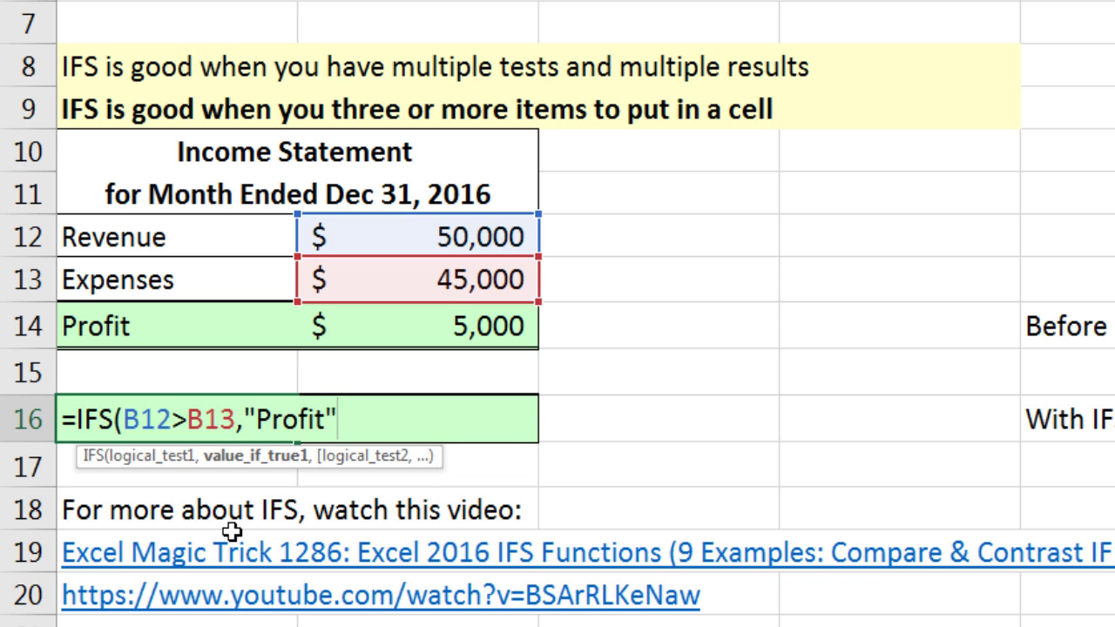
type(",")
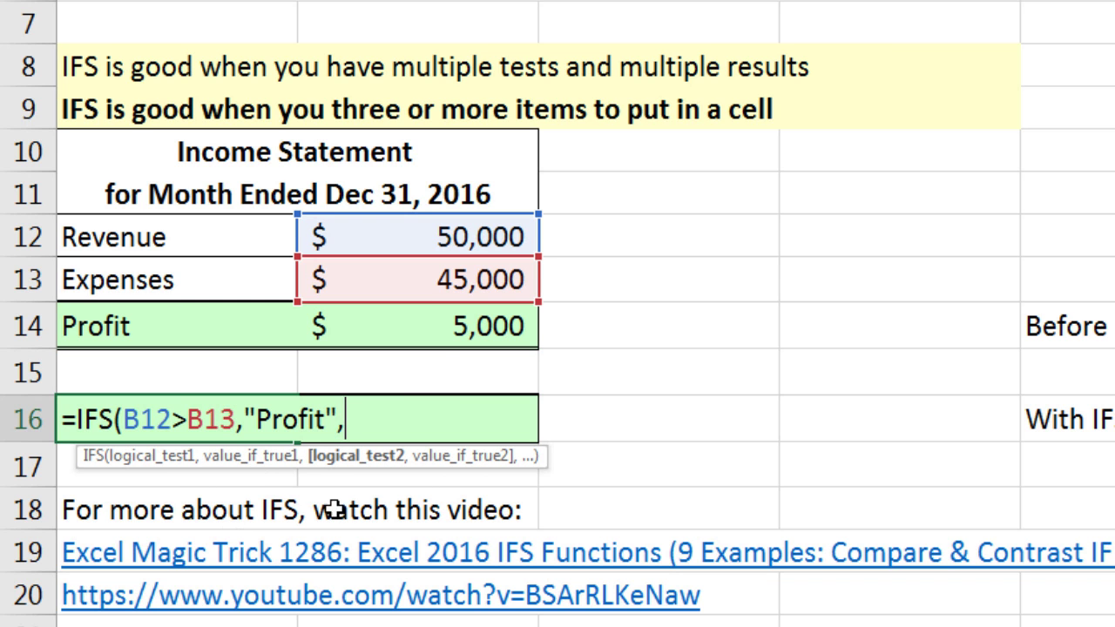
- Add B13>B12 as logical_test2 and "Loss" as value_if_true2 to the IFS formula in A16
left_click(418, 296)
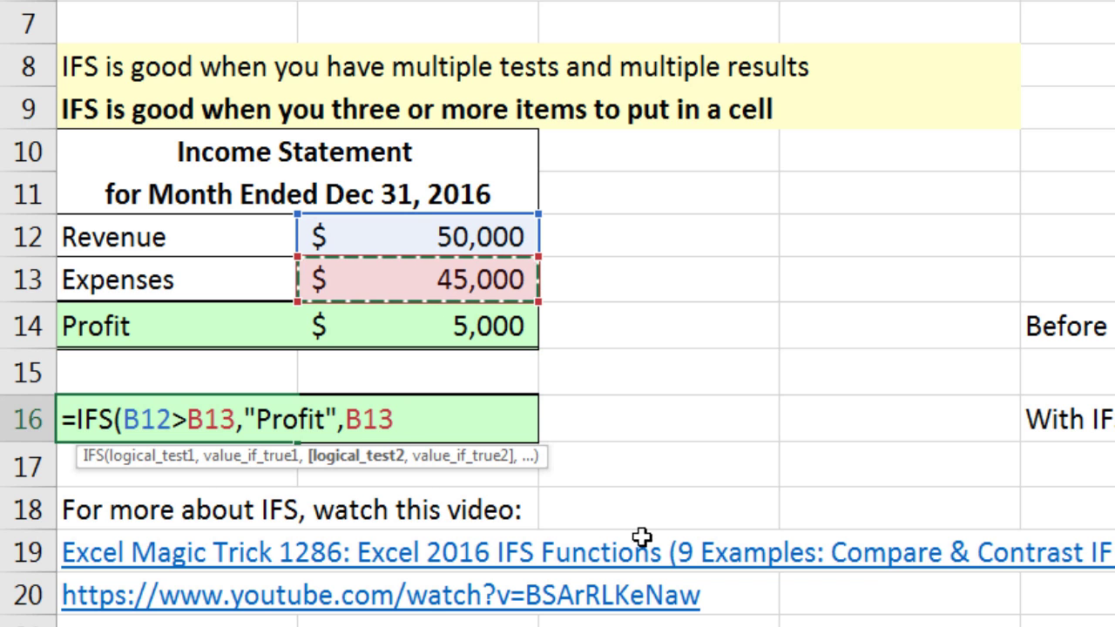
type(">")
left_click(406, 236)
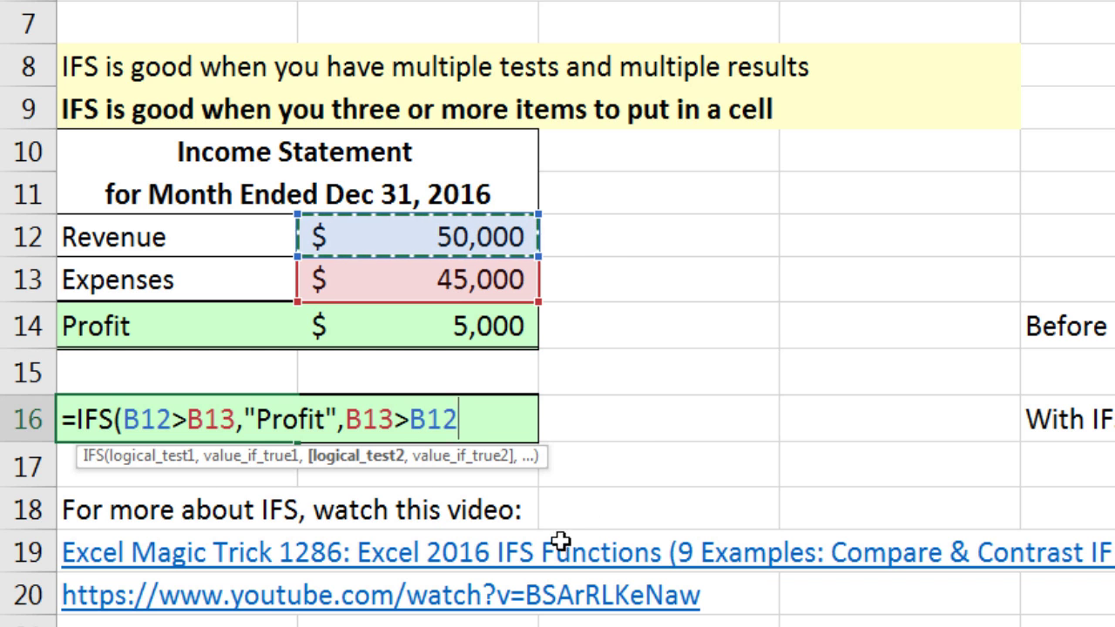
type(",")
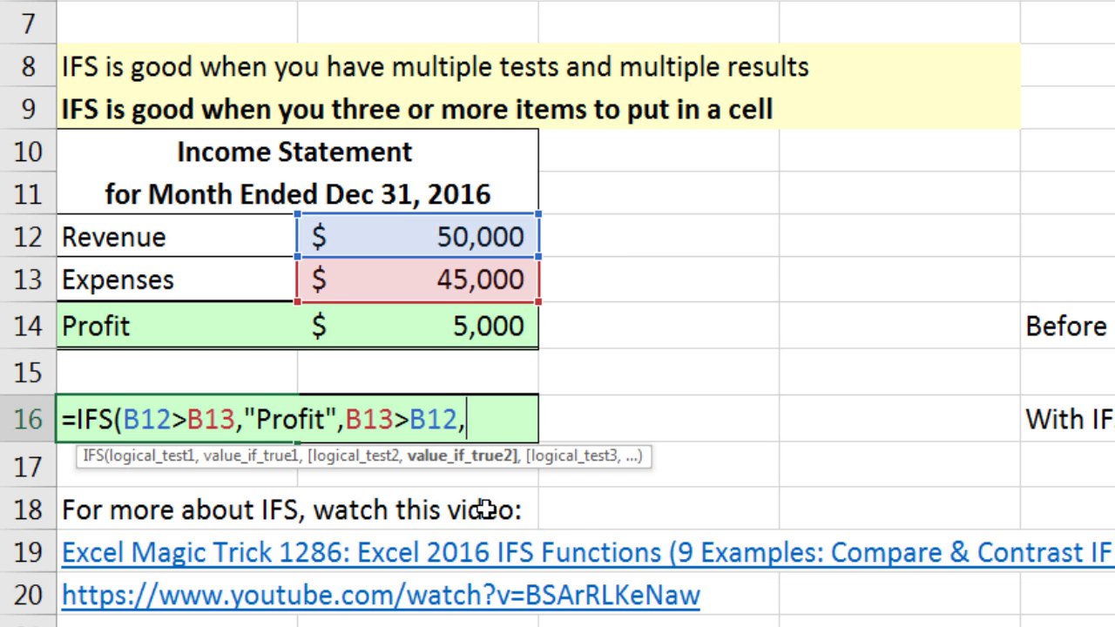
type("\"Loss")
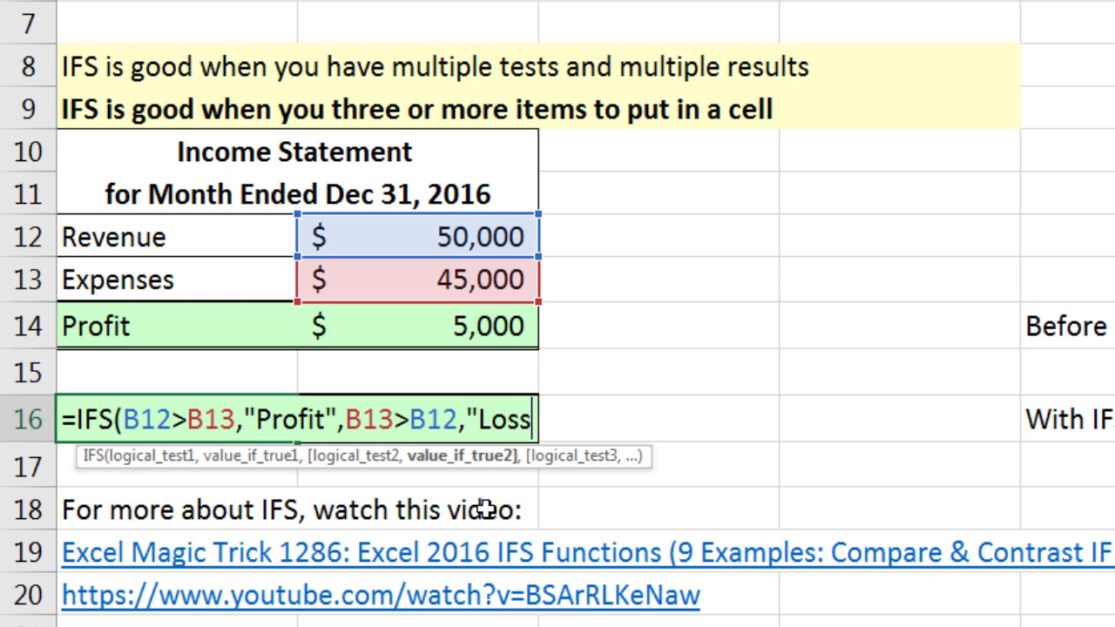
type("\",")
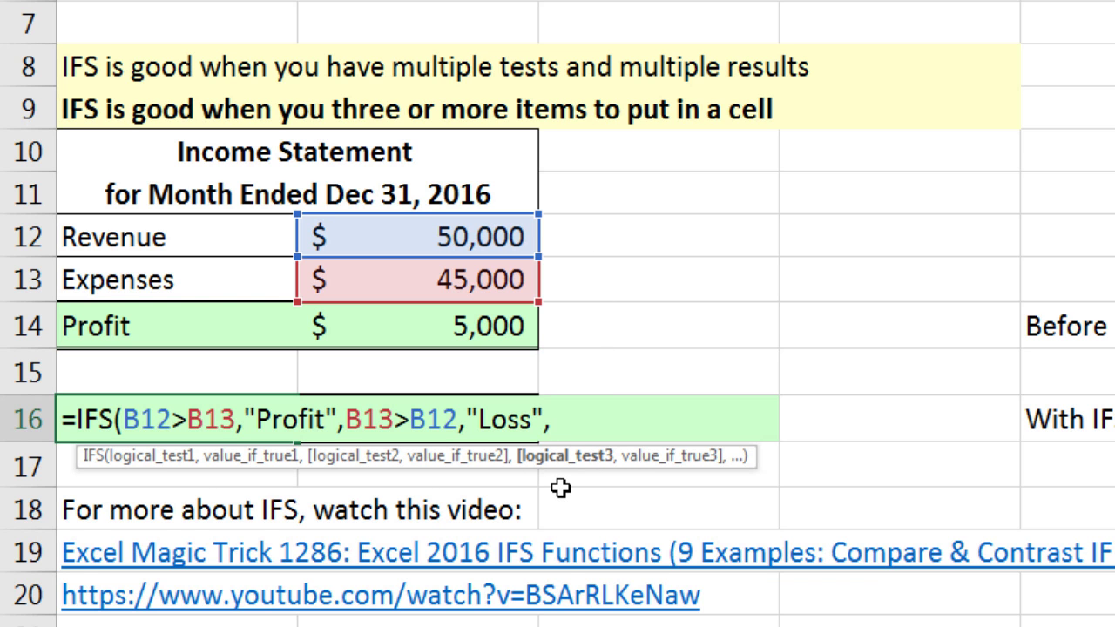
- Complete the IFS formula in A16 with B13=B12 as logical_test3 and "Break Even" as value_if_true3
left_click(527, 283)
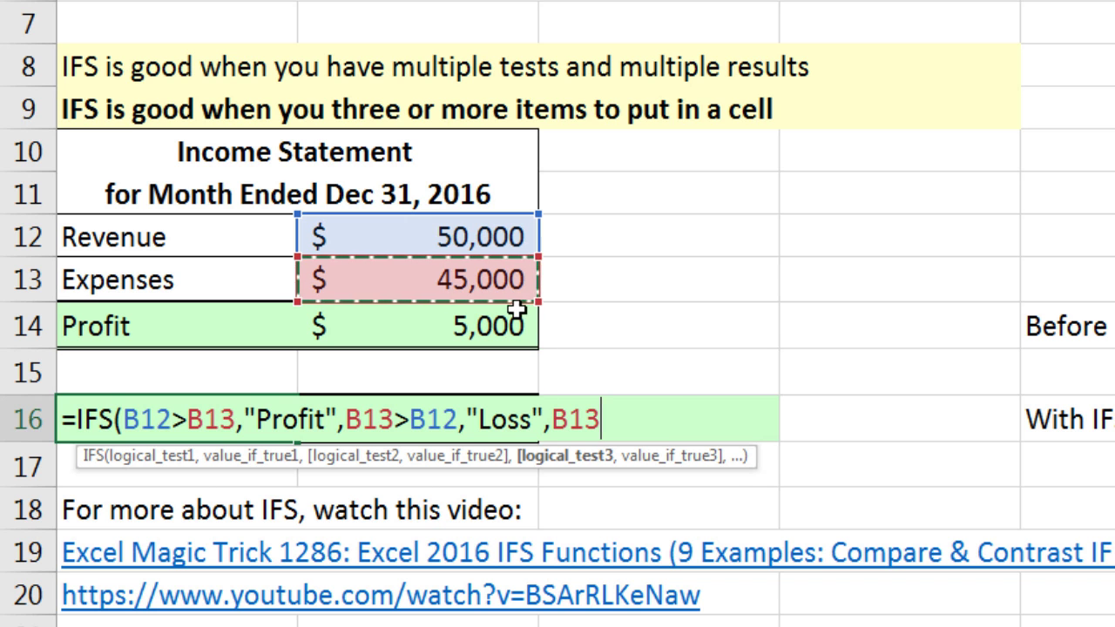
type("=")
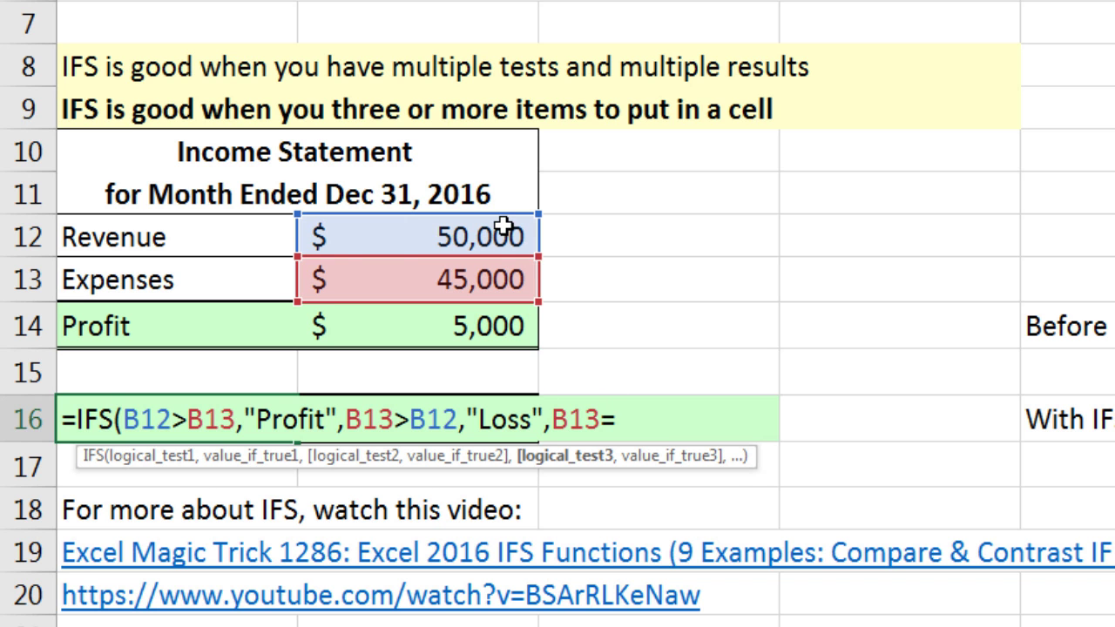
left_click(505, 225)
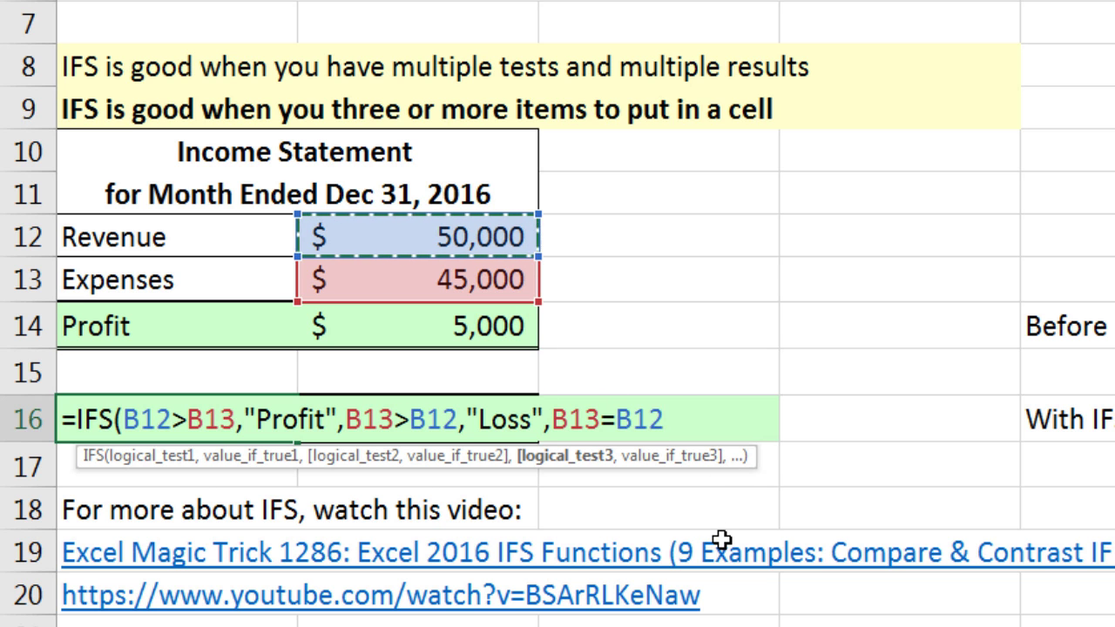
type(",")
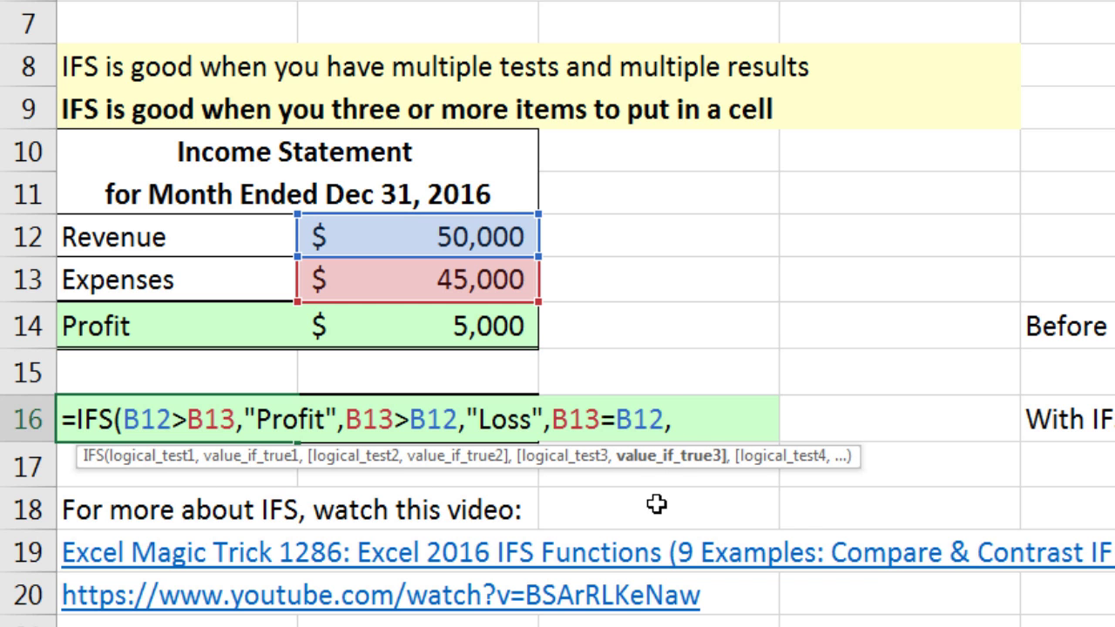
type("\"B")
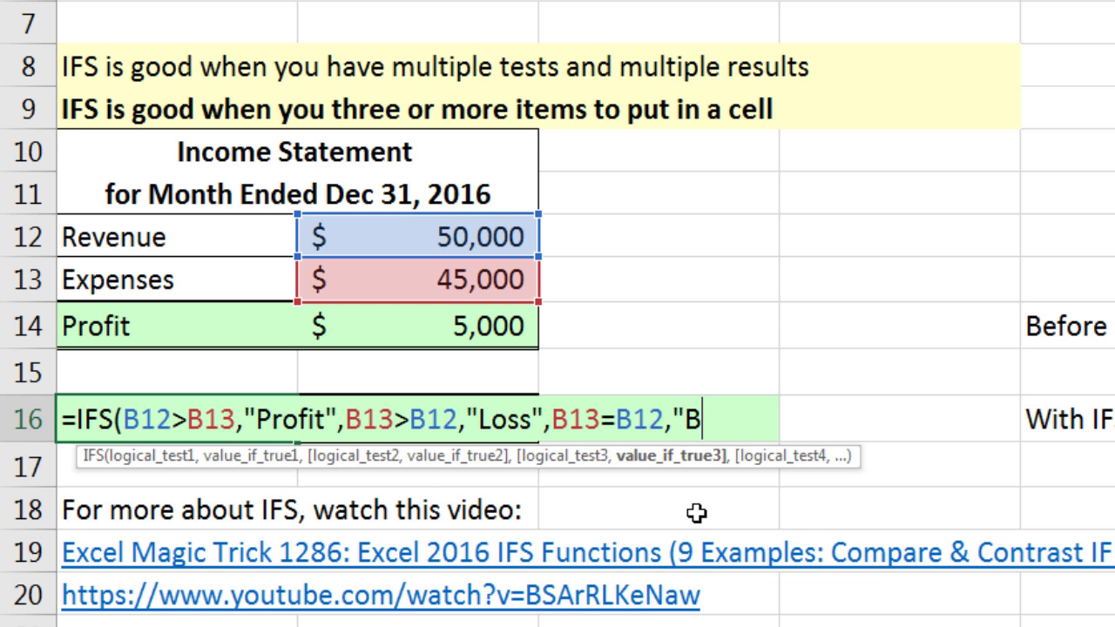
type("reak Even")
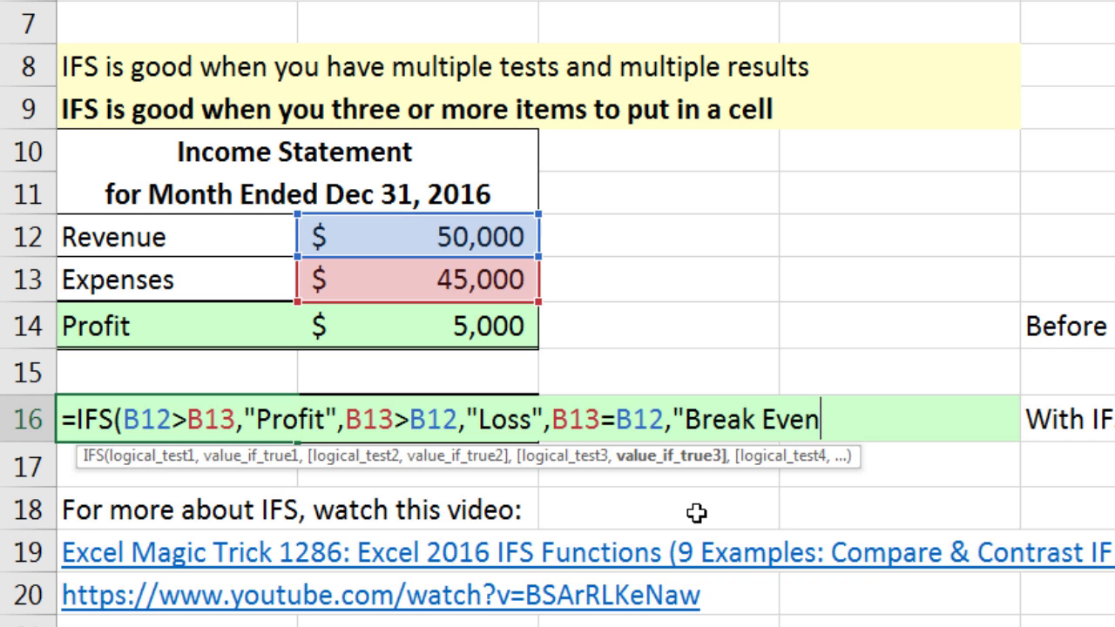
type("\")")
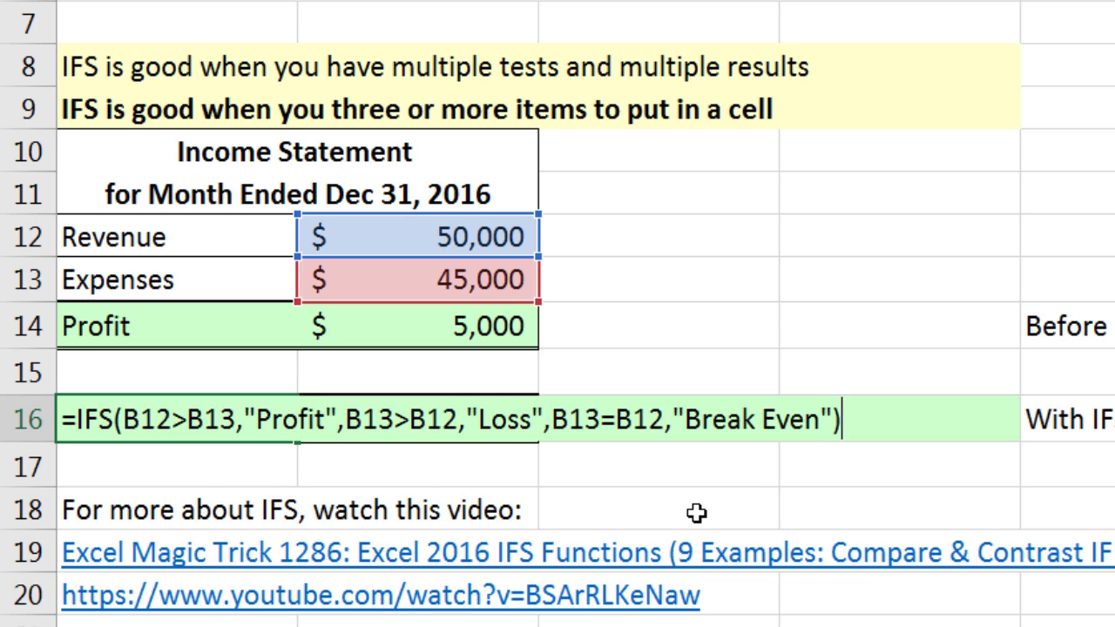
key("Return")
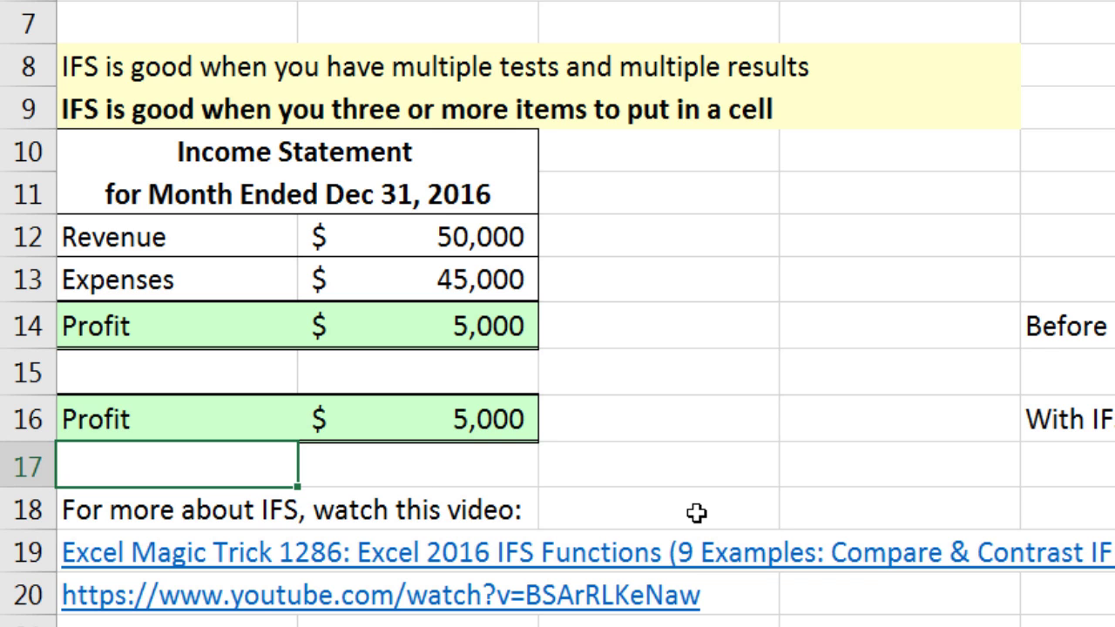
- Test the income statement labels by setting the revenue in B12 to 40,000, 50,000, 45,000 and finally 75,000
left_click(470, 235)
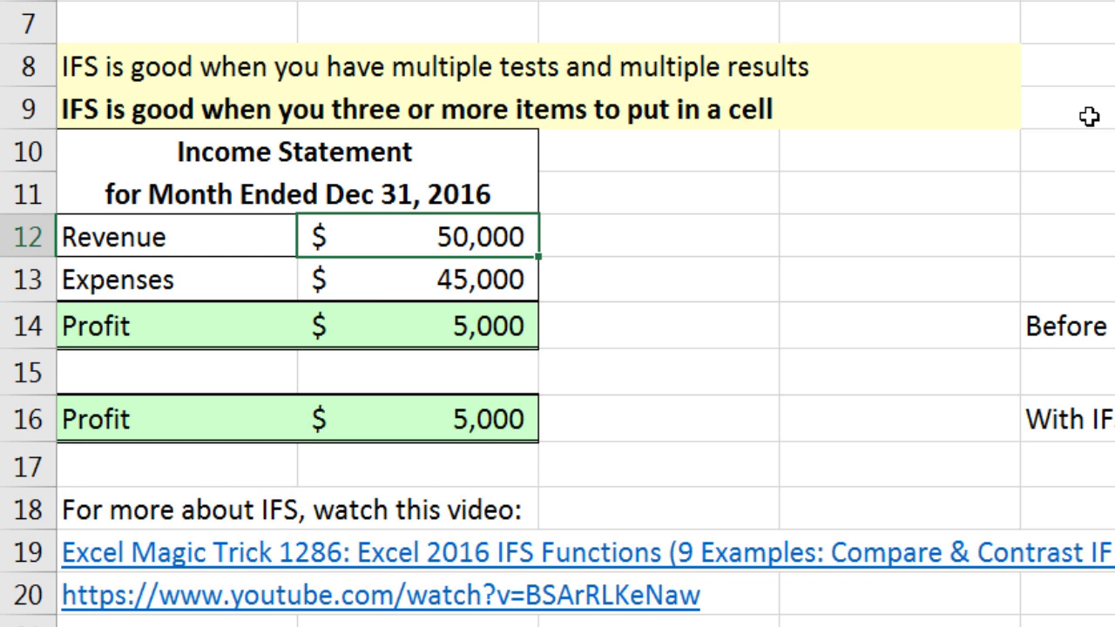
type("40000")
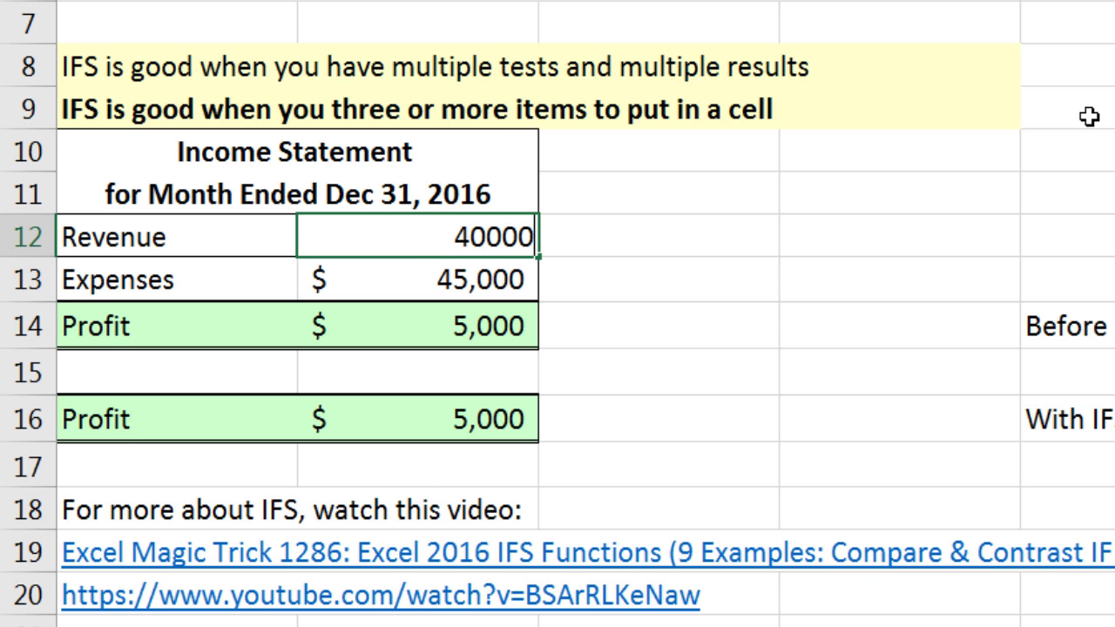
key("ctrl+Return")
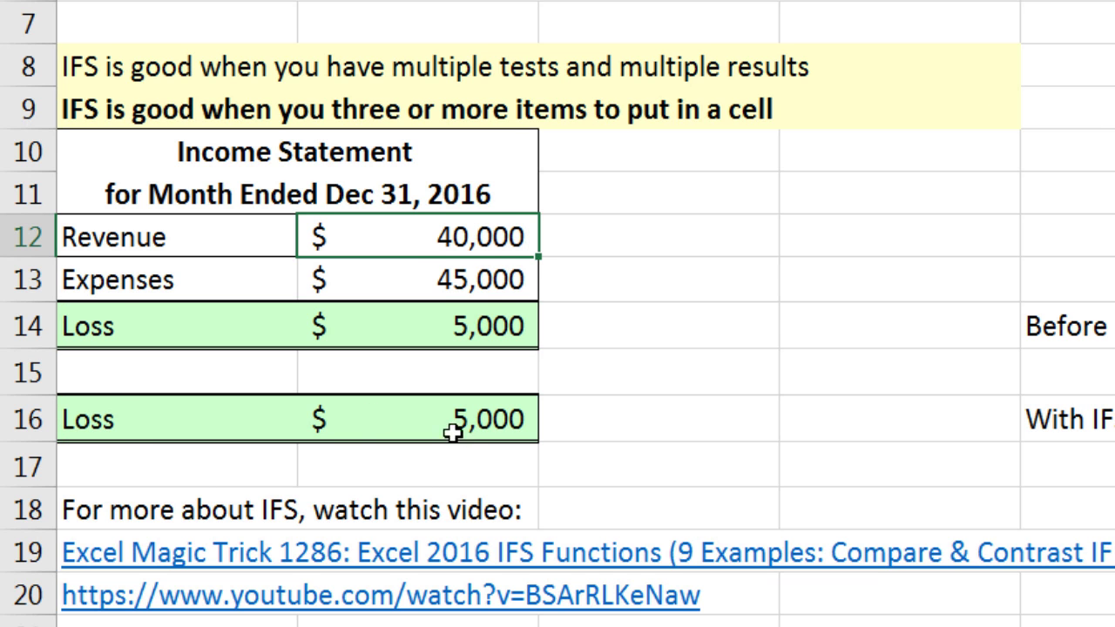
type("50,0")
type("00")
key("ctrl+Return")
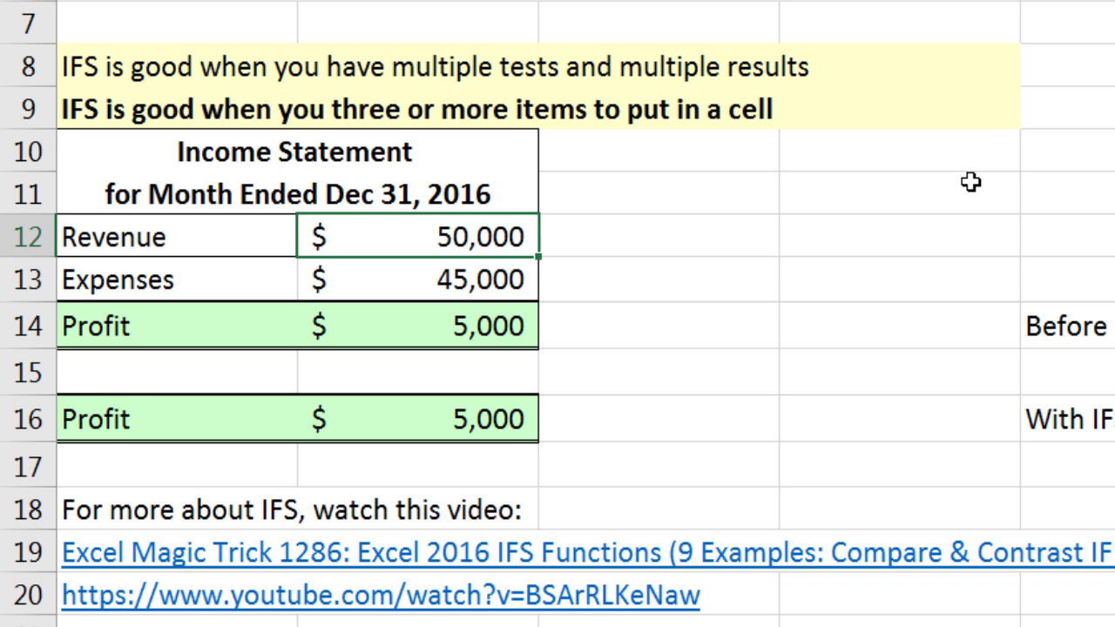
type("45000")
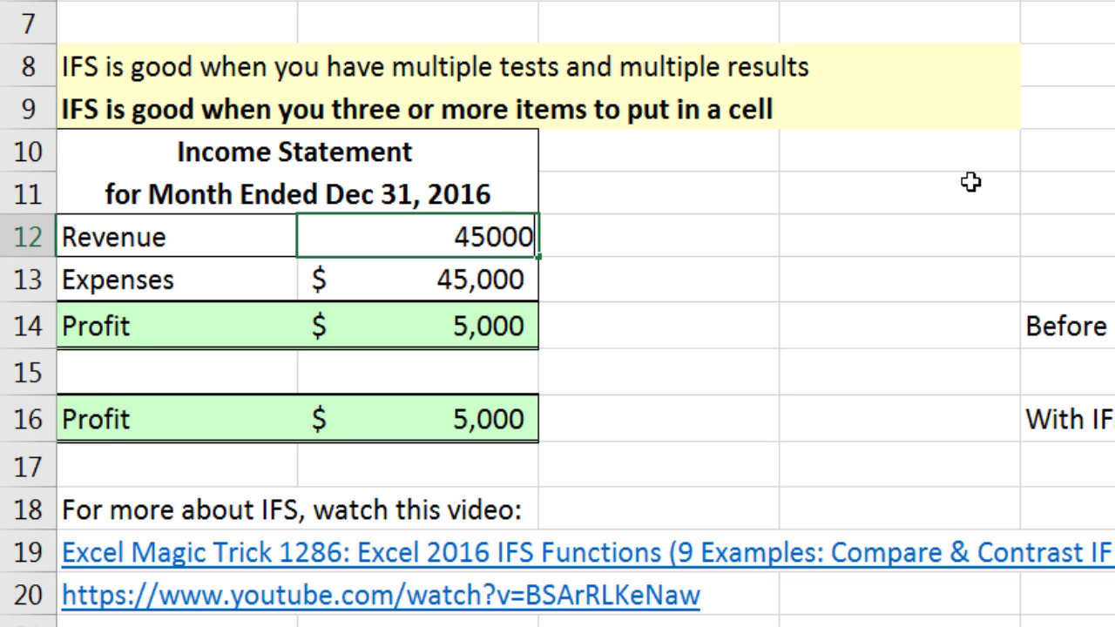
key("ctrl+Return")
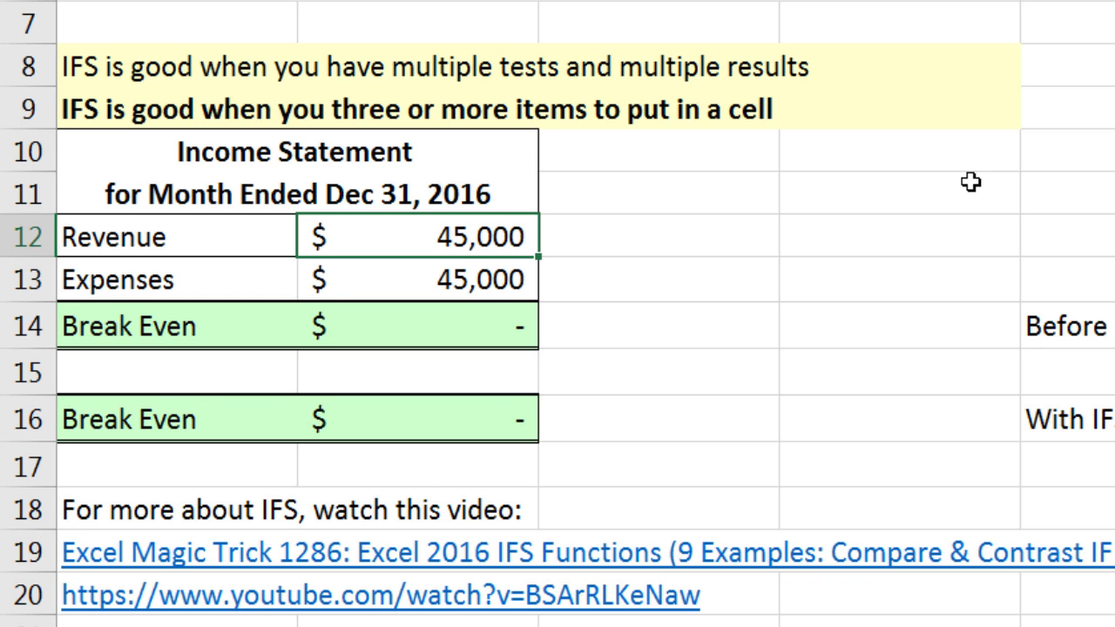
type("75000")
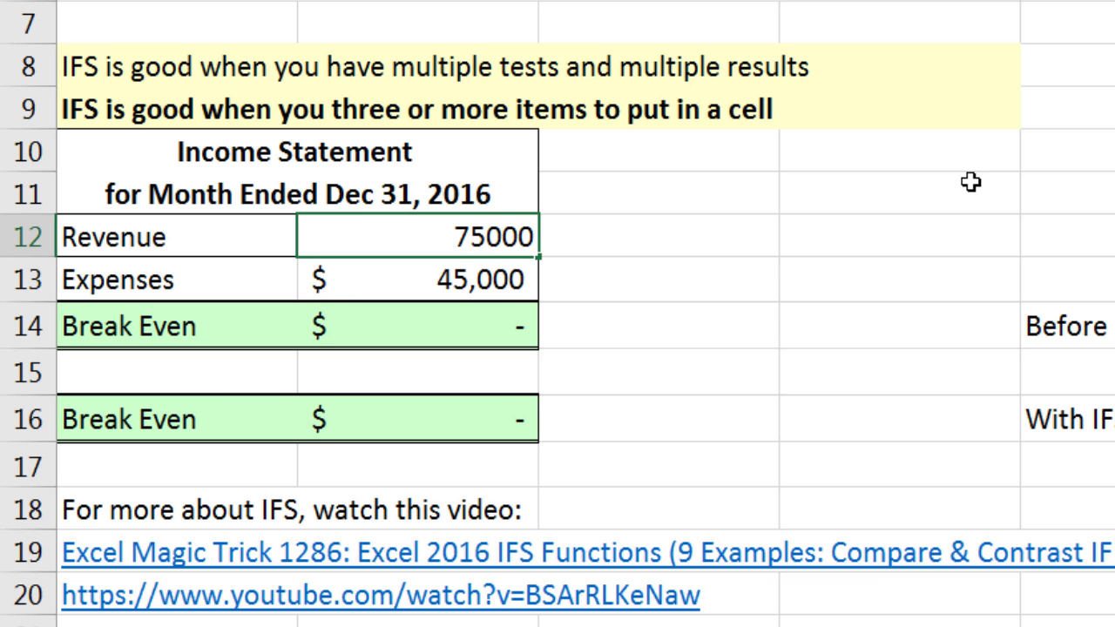
key("ctrl+Return")
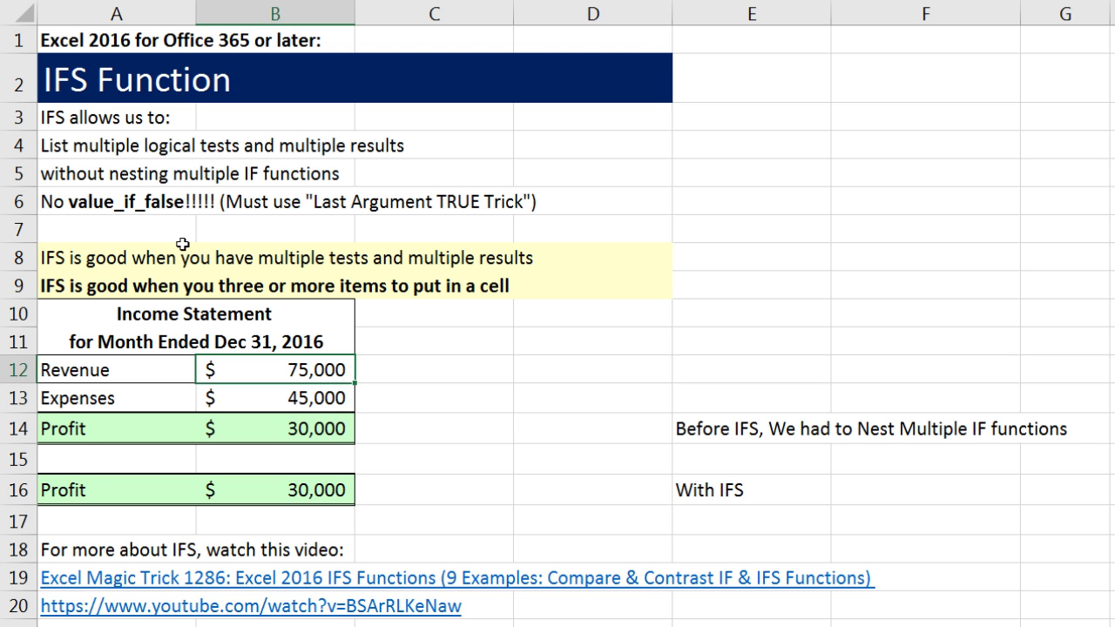
- Review the ABS formula in B16 and the third logical test, B13=B12, of the IFS formula in A16
double_click(338, 498)
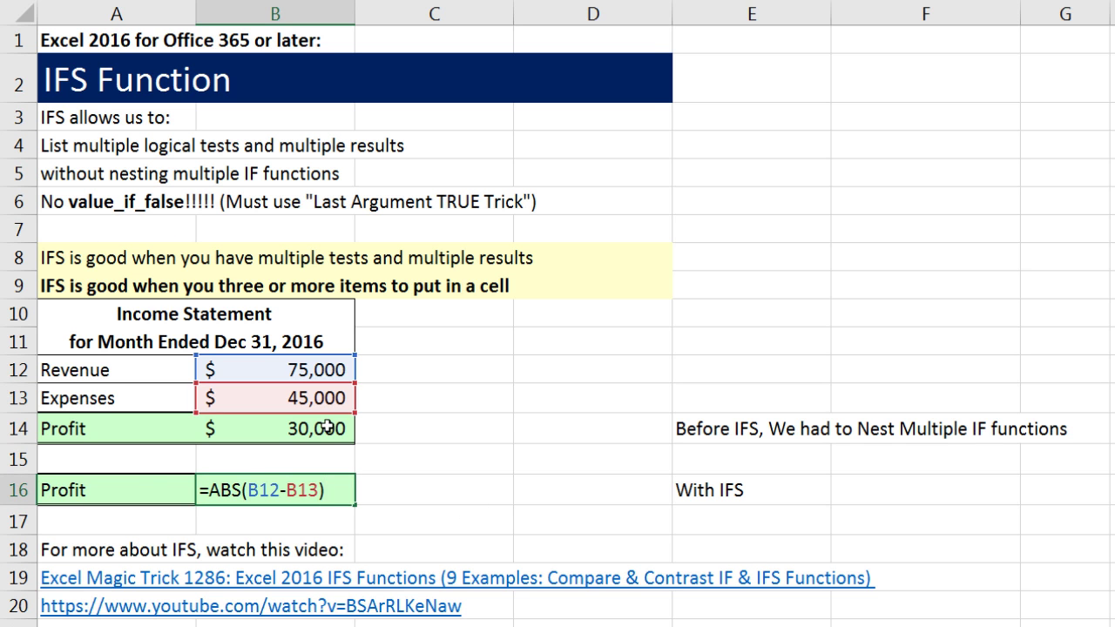
left_click(169, 485)
double_click(167, 489)
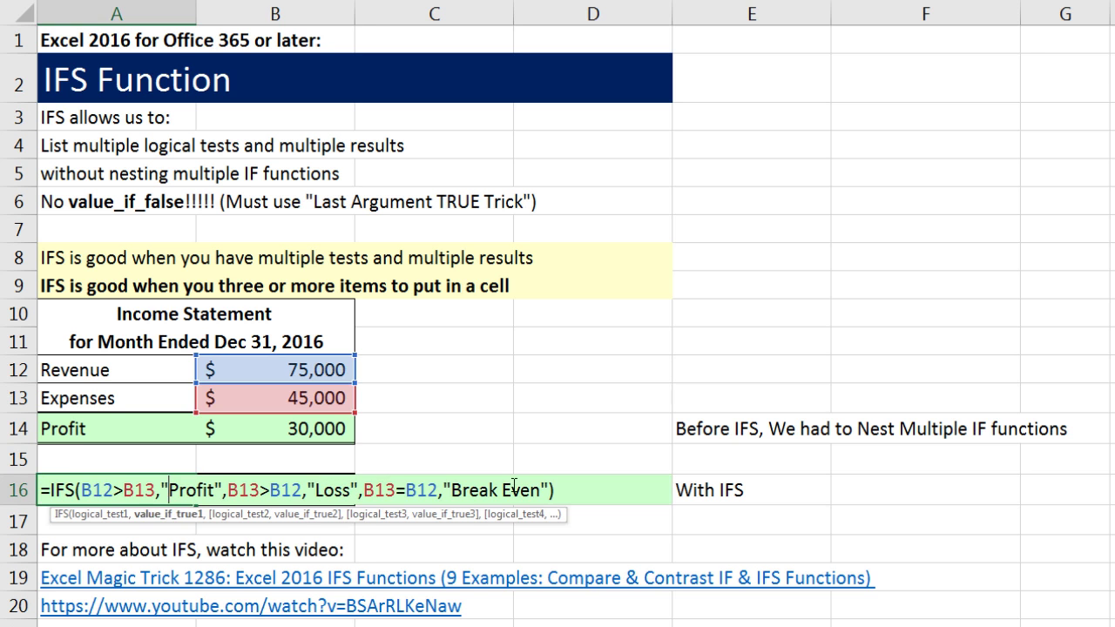
left_click(391, 489)
left_click_drag(365, 489, 438, 491)
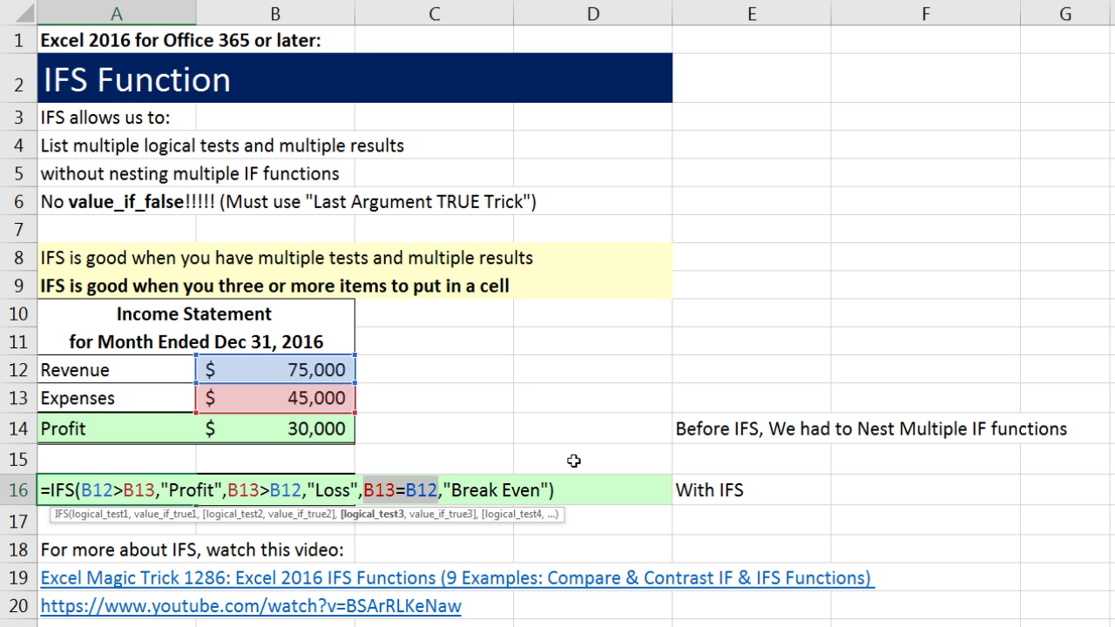
key("ctrl+Return")
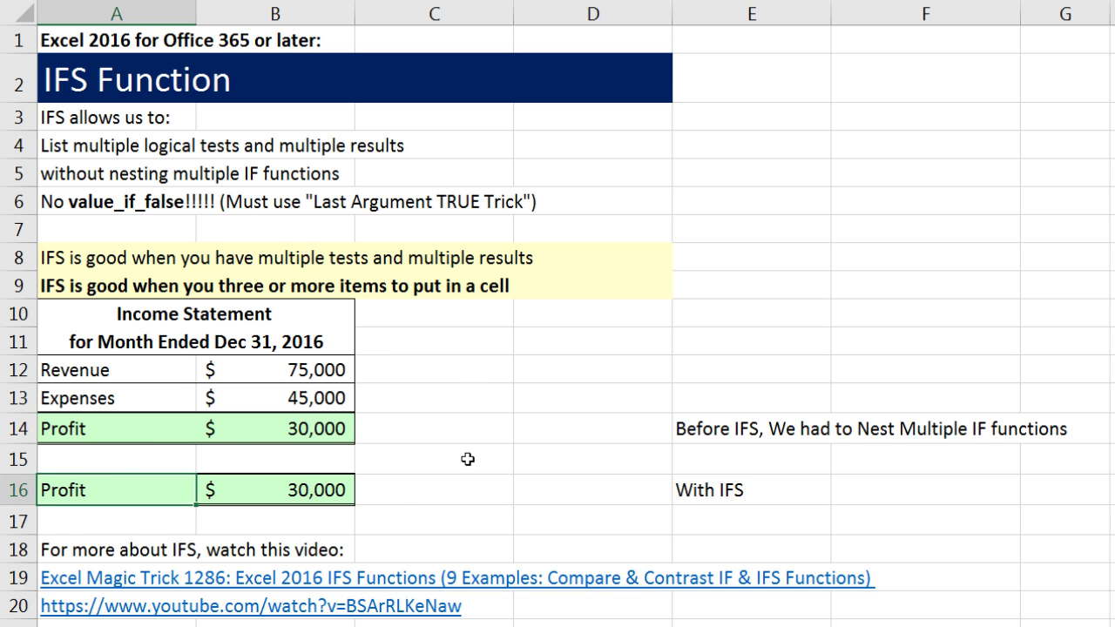